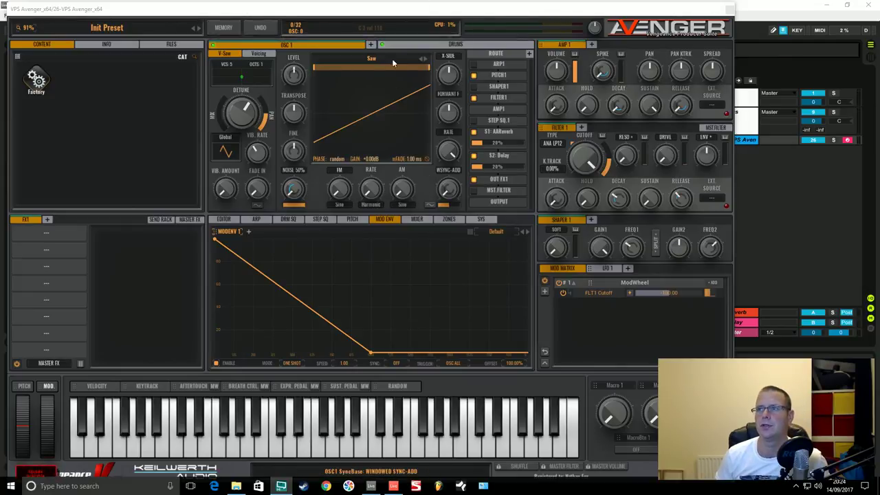
Browse oscillator 1's waveform, wavetable and sample categories, keeping the basic Saw waveform selected.
click(367, 64)
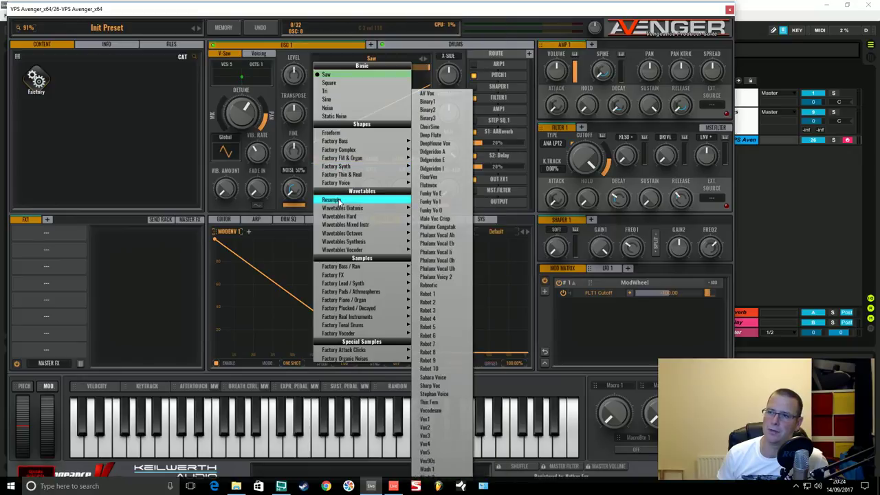
mouse_move(338, 207)
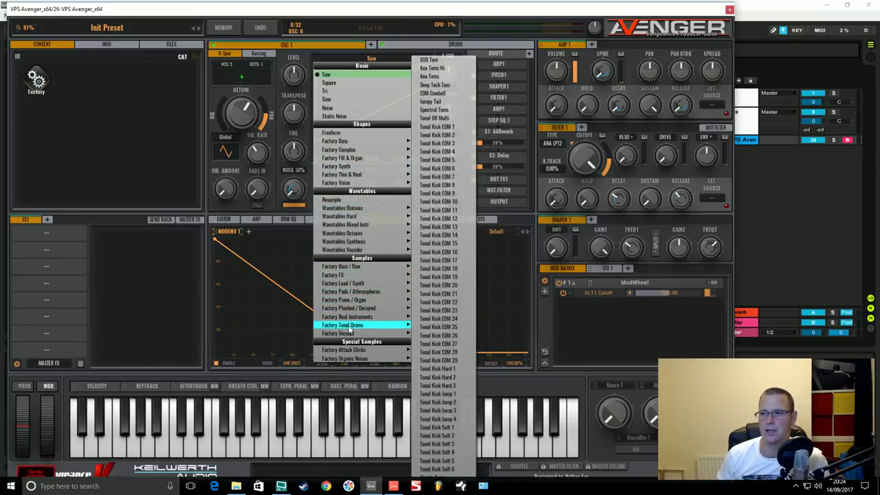
mouse_move(358, 350)
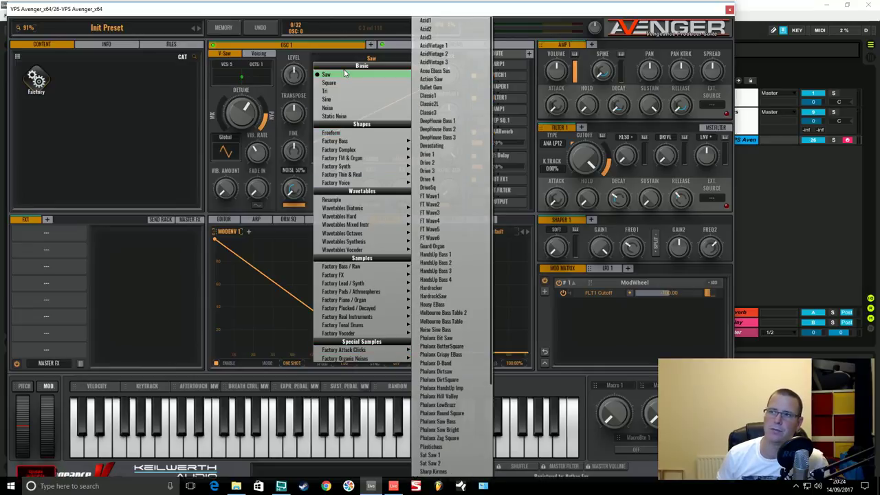
click(347, 75)
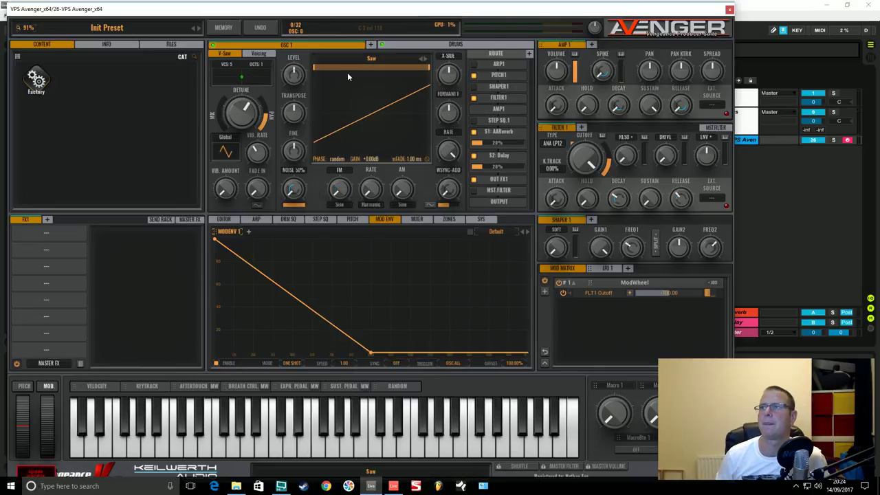
Initialize all settings to start from a clean Init Preset.
click(223, 28)
click(232, 69)
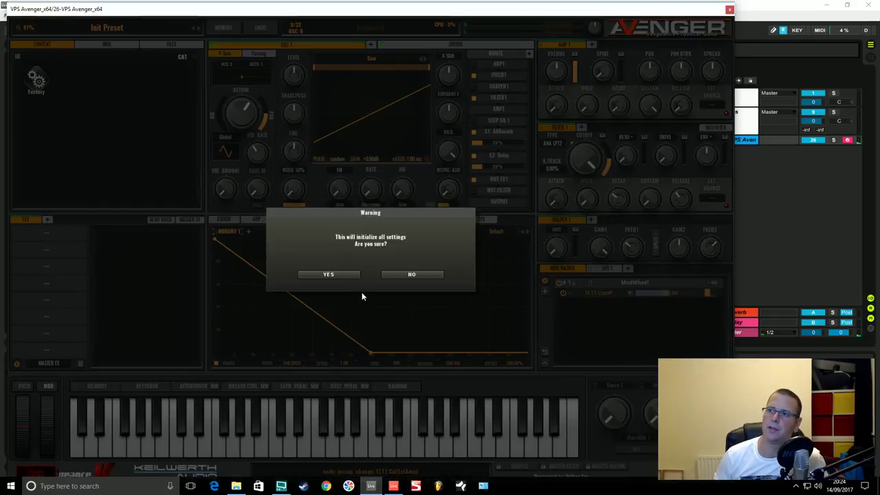
click(329, 275)
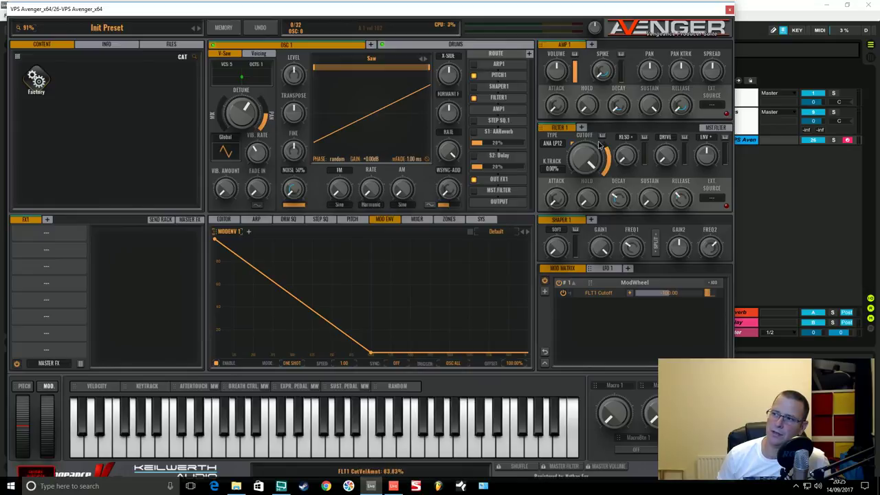
Try out the filter 1 cutoff and oscillator 1's level, returning the level to 100% with the pan centred.
drag(600, 156, 587, 218)
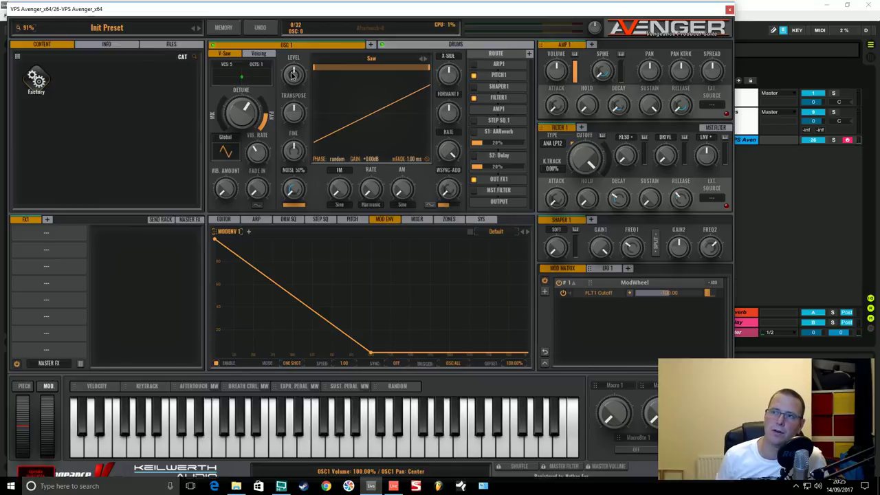
drag(293, 75, 298, 31)
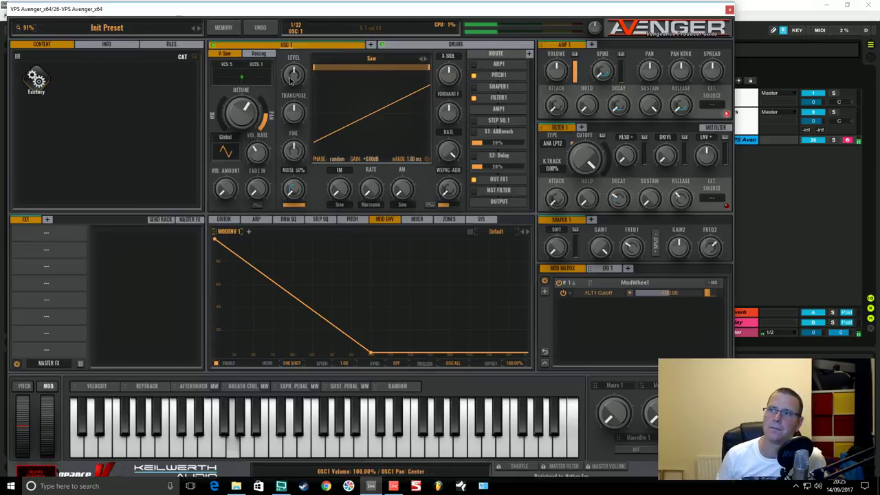
mouse_move(290, 75)
mouse_down()
mouse_move(296, 32)
mouse_move(307, 150)
mouse_move(300, 77)
mouse_up()
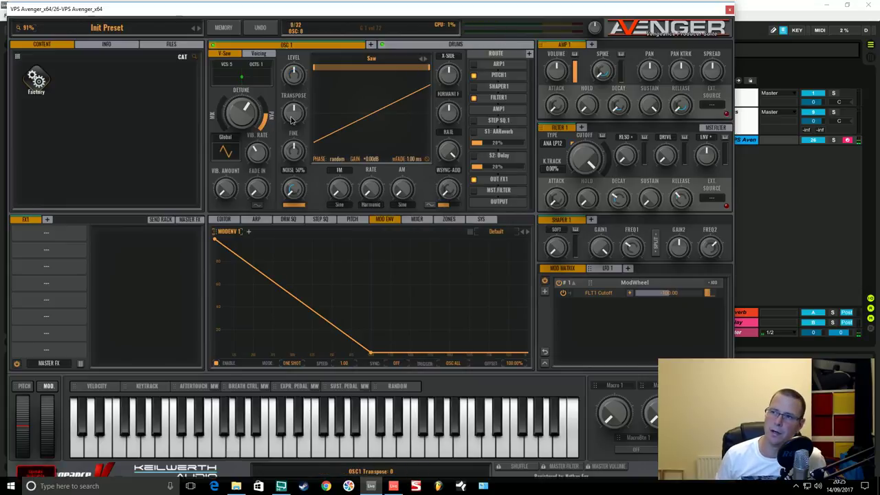
Try transposing oscillator 1 up and down, ending back at 0.
drag(291, 120, 296, 74)
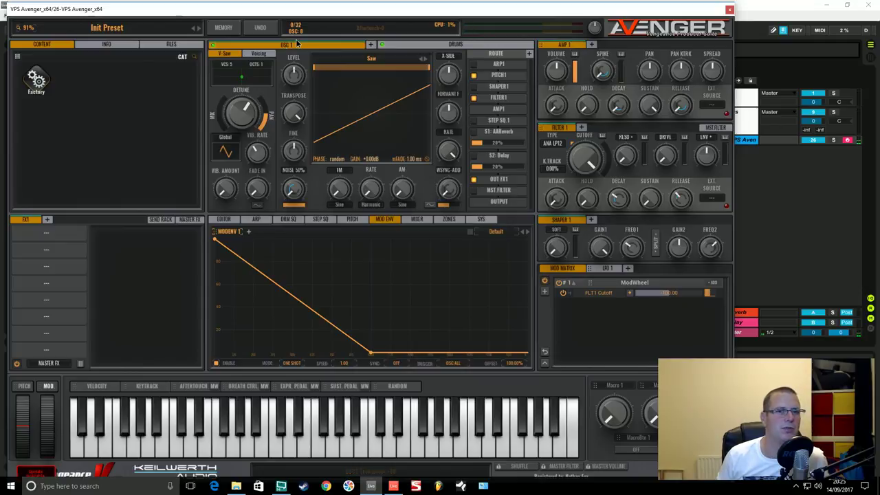
drag(292, 113, 298, 177)
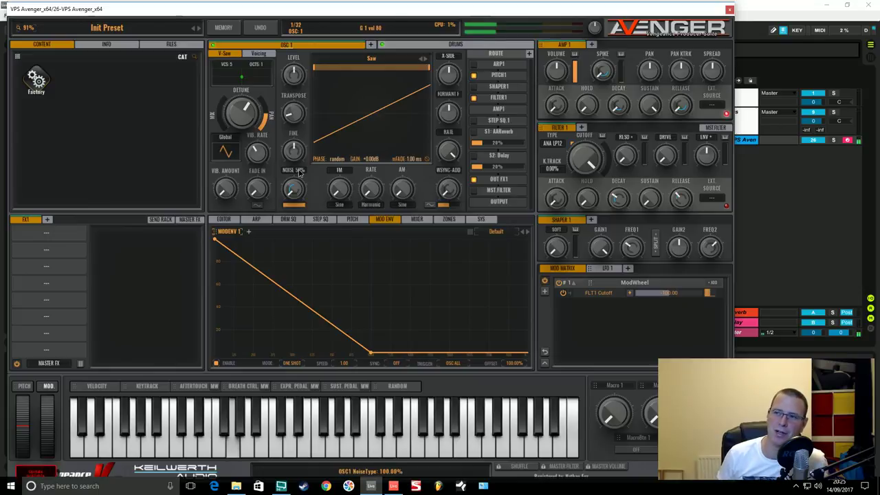
drag(294, 111, 301, 68)
drag(298, 127, 300, 100)
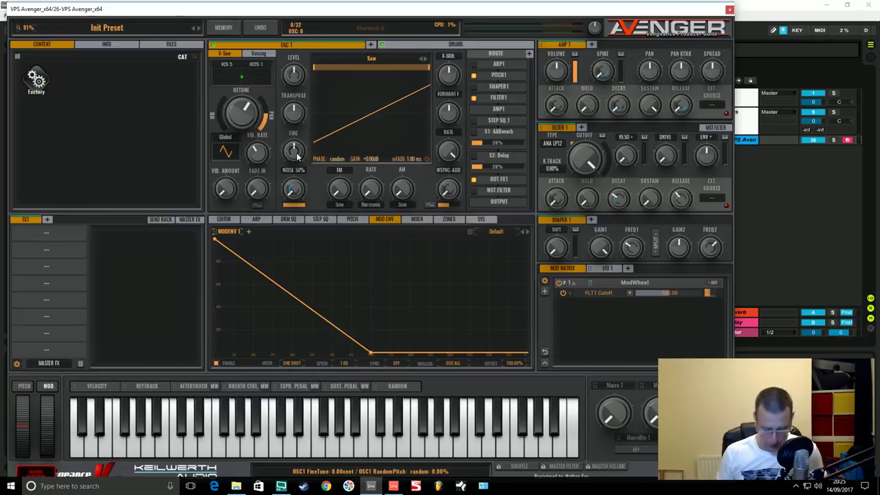
Try oscillator 1's fine tune at about -70 cents with alternating and random pitch amounts, and reset them.
mouse_move(298, 158)
mouse_down()
mouse_move(306, 81)
mouse_move(317, 219)
mouse_move(293, 144)
mouse_up()
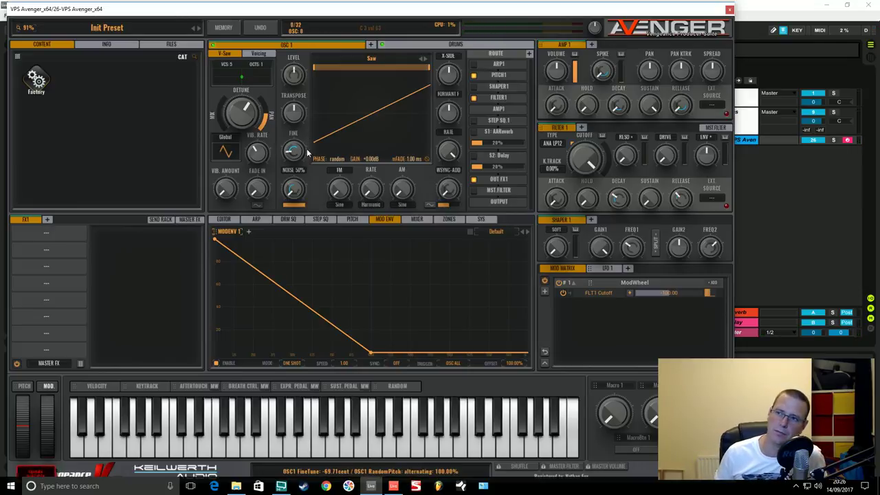
double_click(303, 154)
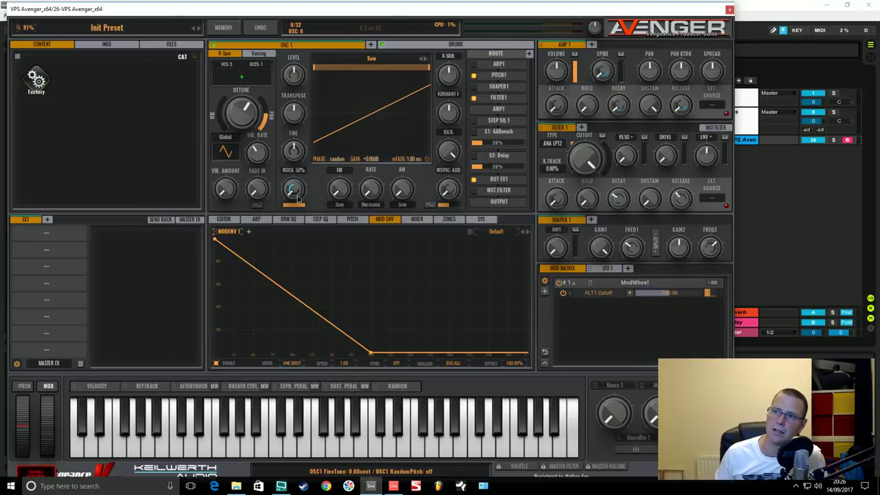
drag(297, 200, 294, 220)
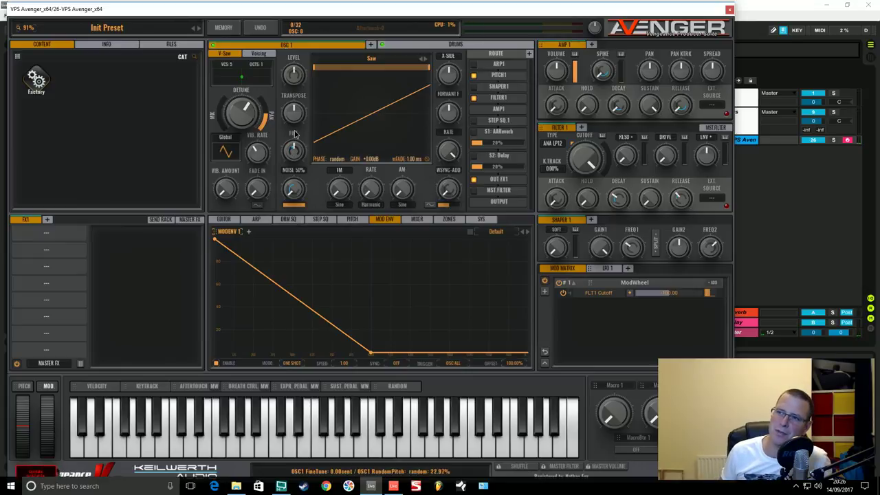
drag(294, 130, 294, 127)
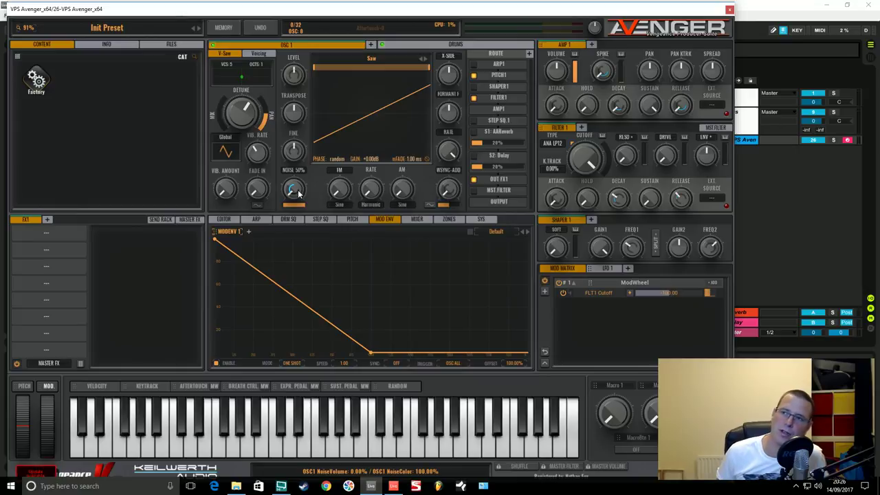
Try different noise volume, colour and rate settings on oscillator 1, and turn the noise volume back down.
drag(300, 196, 310, 130)
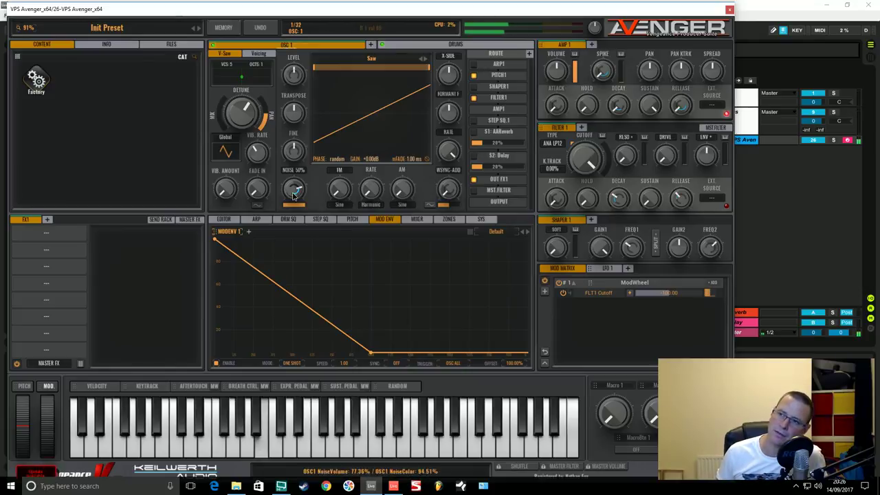
mouse_move(293, 228)
mouse_down()
mouse_move(286, 260)
mouse_move(287, 231)
mouse_up()
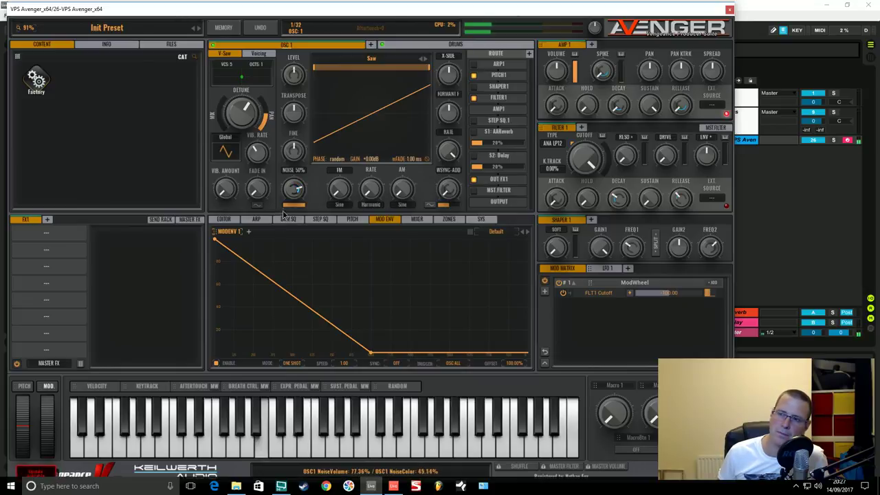
mouse_move(281, 197)
mouse_down()
mouse_move(287, 248)
mouse_move(295, 207)
mouse_up()
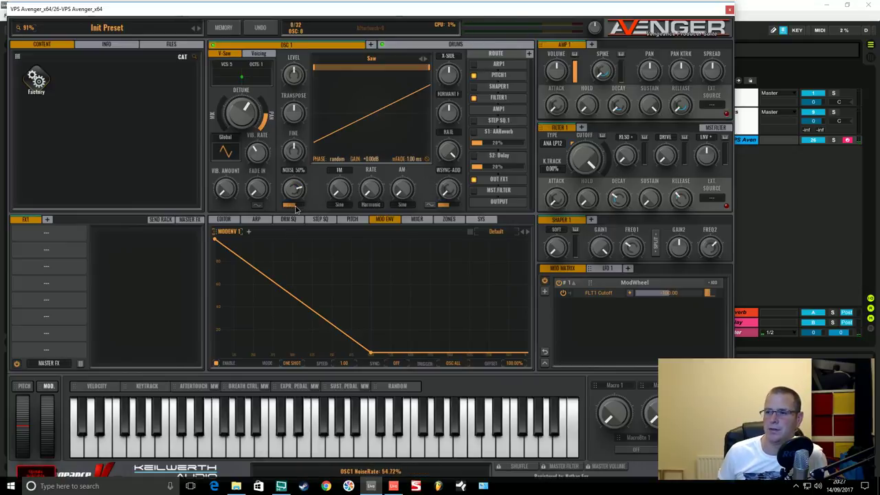
mouse_move(304, 208)
mouse_down()
mouse_move(291, 208)
mouse_move(303, 208)
mouse_up()
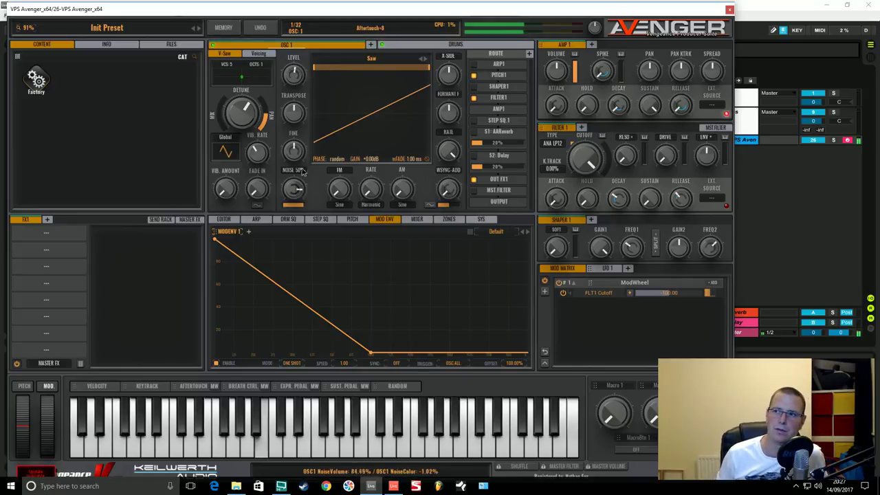
drag(301, 184, 297, 215)
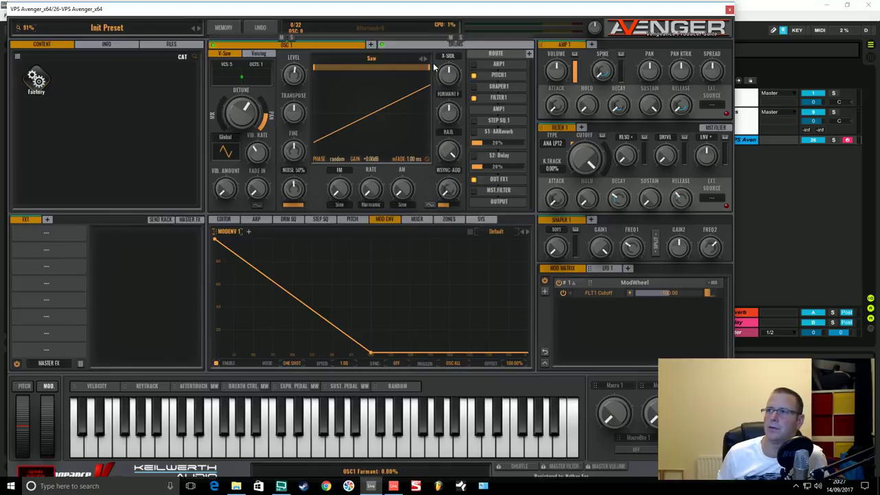
Try the X-Cite amount on oscillator 1's Saw and Square waveforms, ending back on Saw.
drag(454, 67, 441, 97)
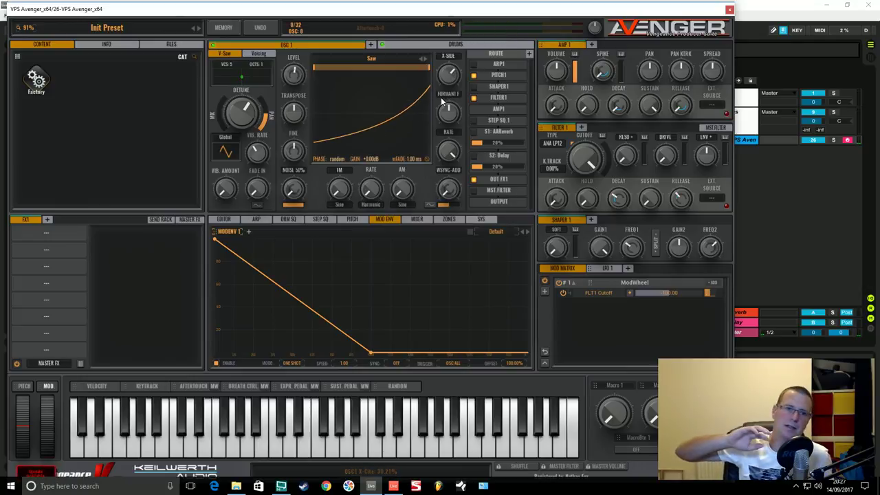
click(383, 60)
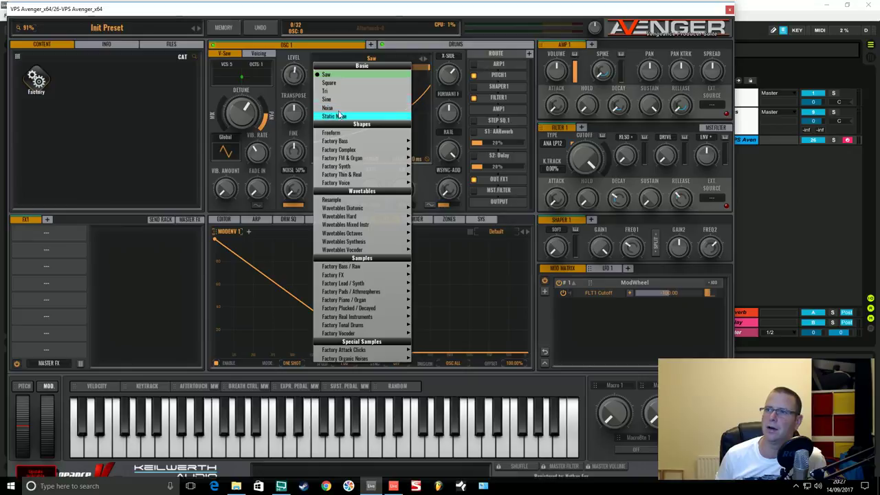
click(389, 82)
drag(451, 75, 451, 110)
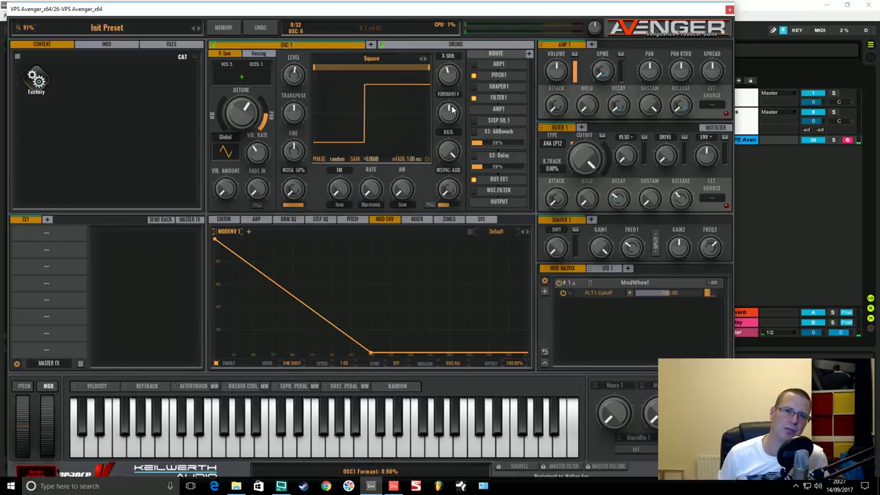
click(453, 59)
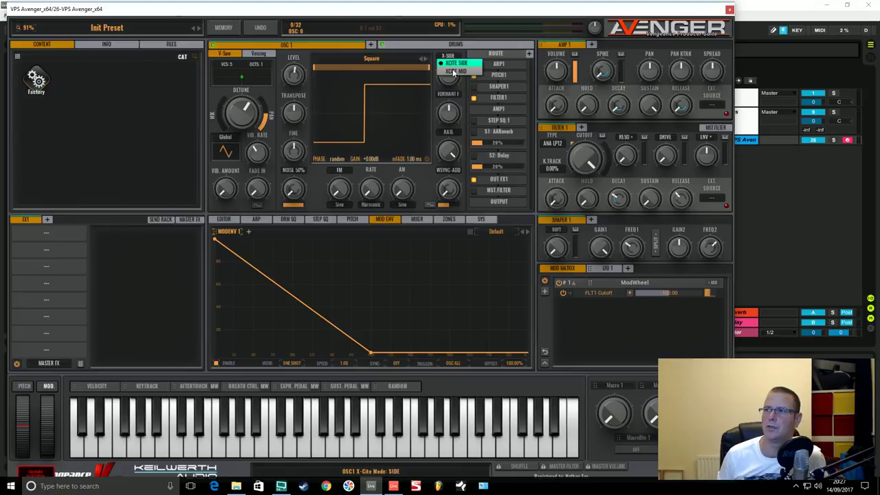
click(377, 60)
click(377, 59)
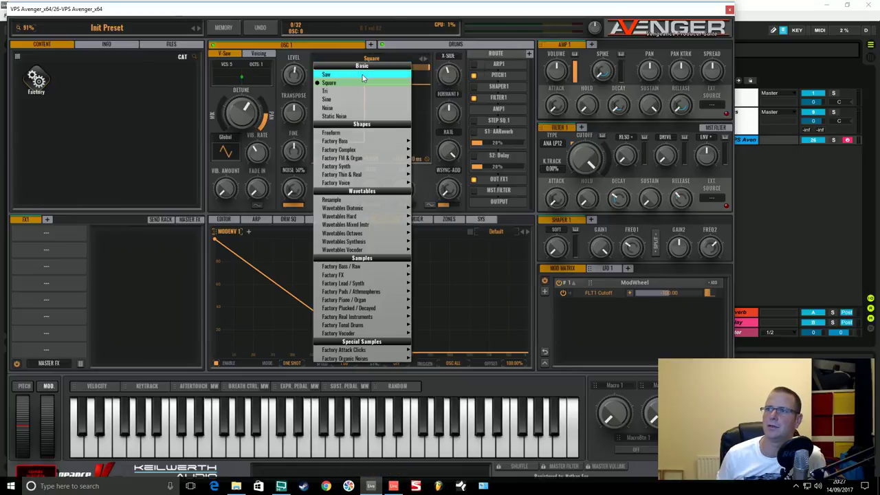
click(365, 77)
Try different X-Cite amounts in Xcite Mid mode on oscillator 1, returning to Xcite Side with a neutral amount.
click(457, 56)
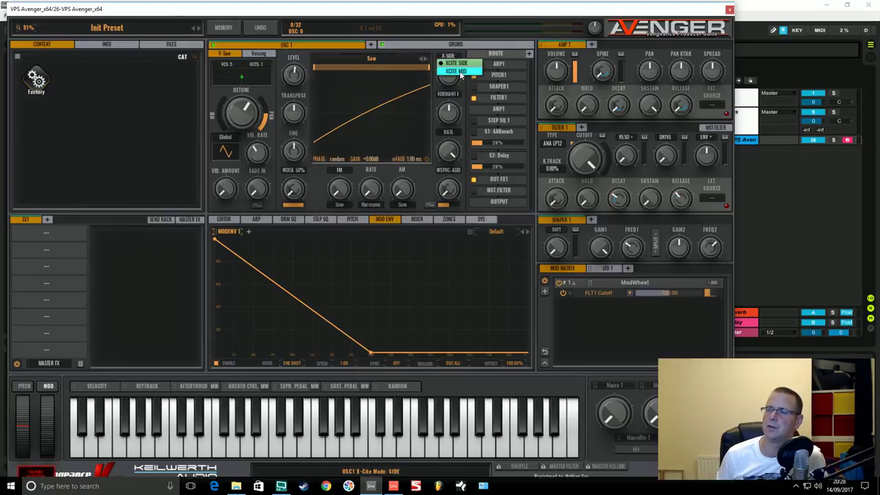
click(459, 71)
drag(446, 81, 440, 102)
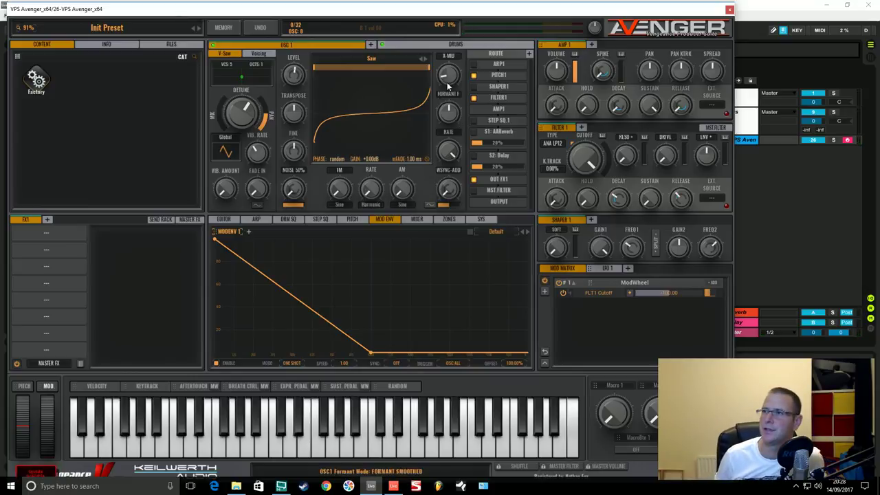
drag(447, 85, 448, 47)
click(448, 57)
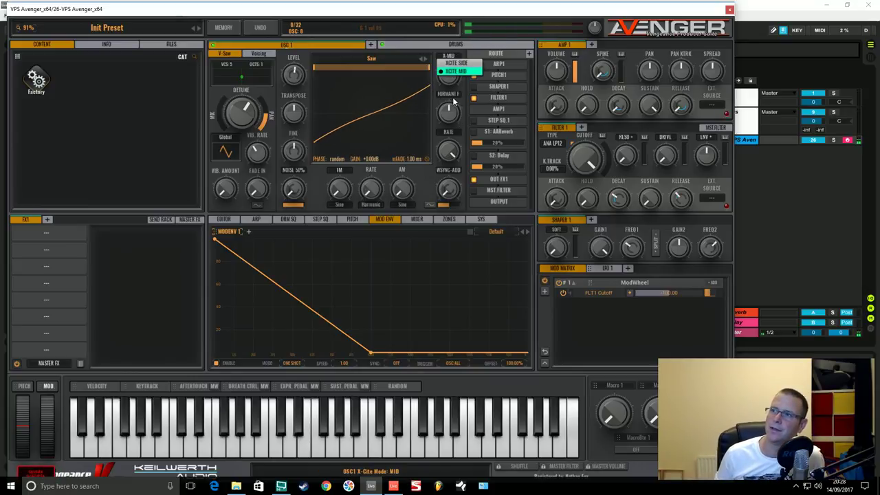
click(457, 64)
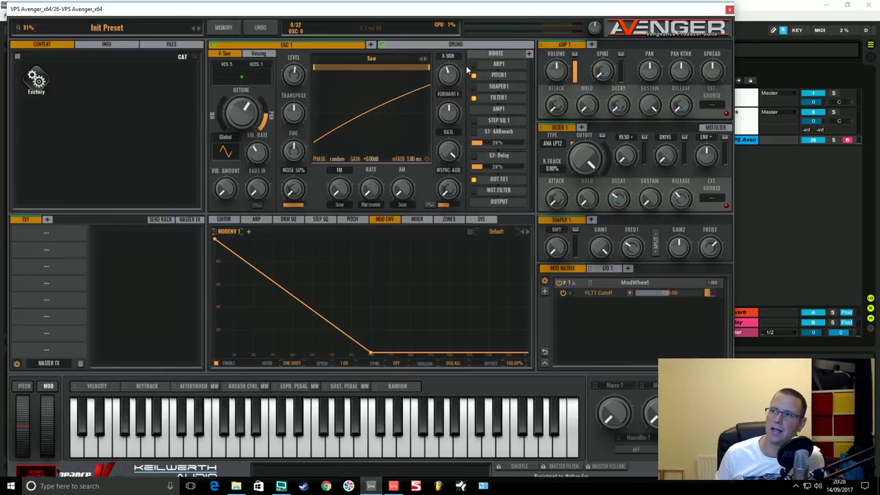
mouse_move(448, 71)
mouse_down()
mouse_move(450, 113)
mouse_move(457, 8)
mouse_move(459, 68)
mouse_up()
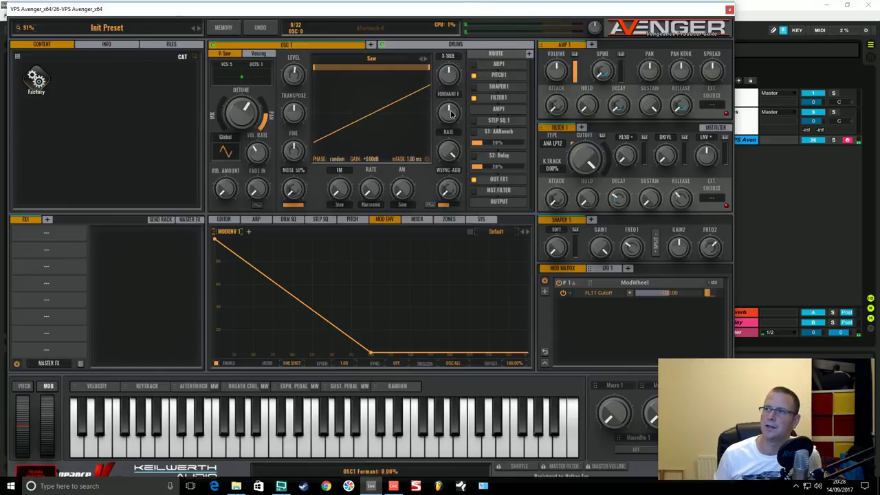
Set oscillator 1's formant to about -19%, change the formant mode from smoothed to the other variant, and raise the formant amount.
mouse_move(450, 114)
mouse_down()
mouse_move(453, 72)
mouse_move(455, 122)
mouse_up()
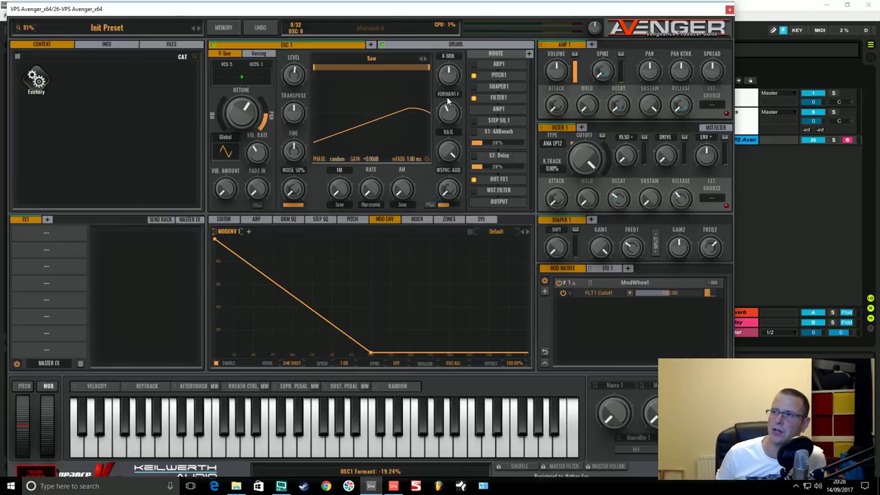
click(448, 96)
click(448, 112)
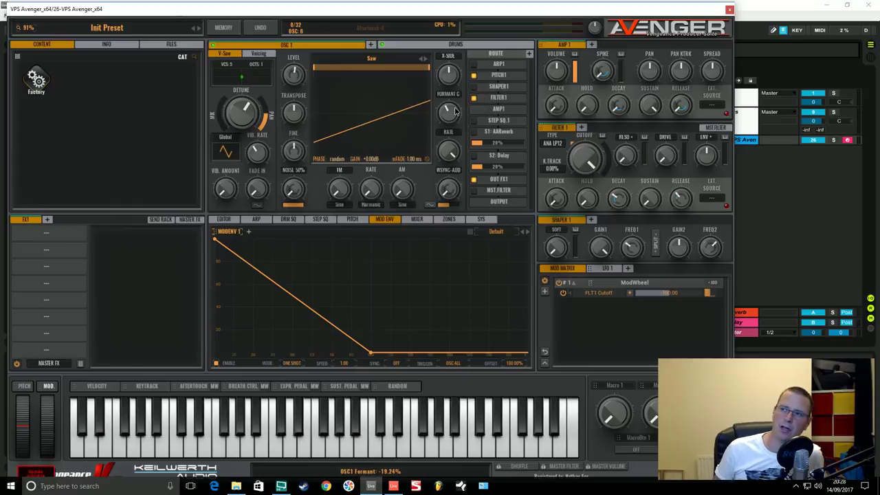
drag(454, 112, 467, 59)
Raise the amp and master volumes, the master to about 130%, and set oscillator 1's X-Cite to -100%.
drag(561, 56, 566, 34)
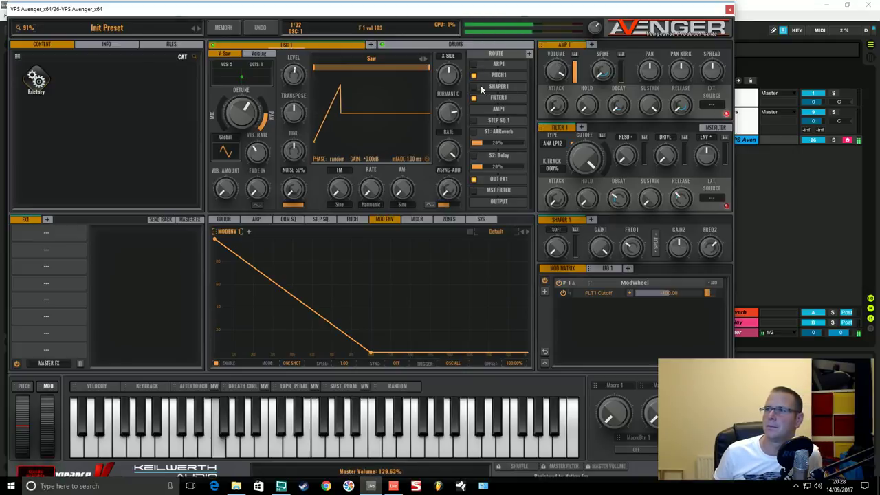
drag(451, 73, 459, 129)
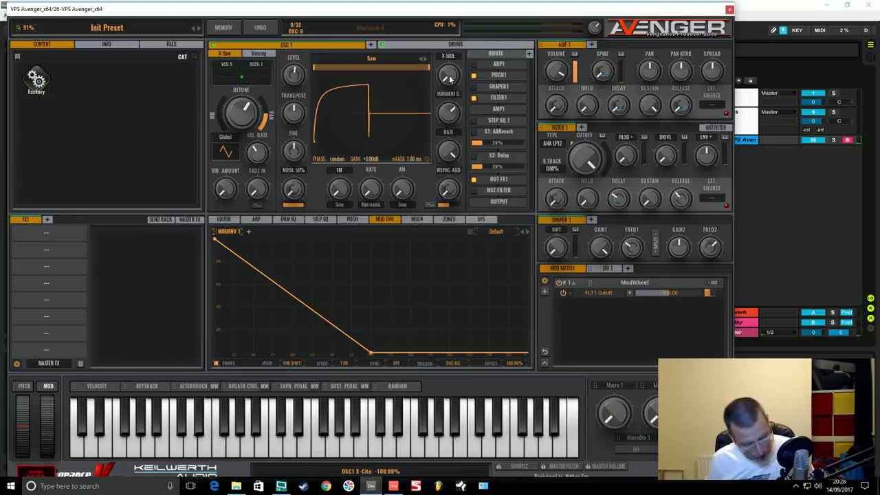
Reset oscillator 1's X-Cite and formant amounts to neutral, and try the crusher in Bits mode at reduced amounts.
double_click(449, 79)
double_click(452, 117)
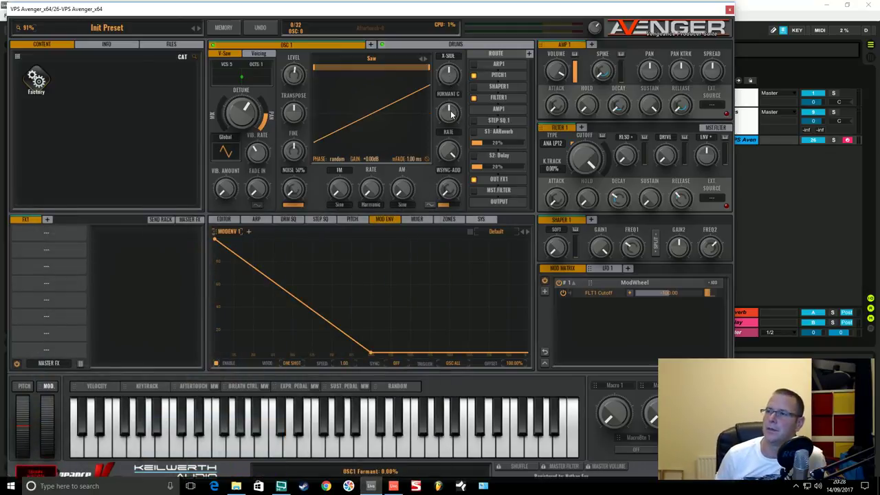
click(449, 133)
click(452, 139)
mouse_move(451, 114)
mouse_down()
mouse_move(454, 150)
mouse_move(452, 115)
mouse_up()
drag(452, 152, 454, 255)
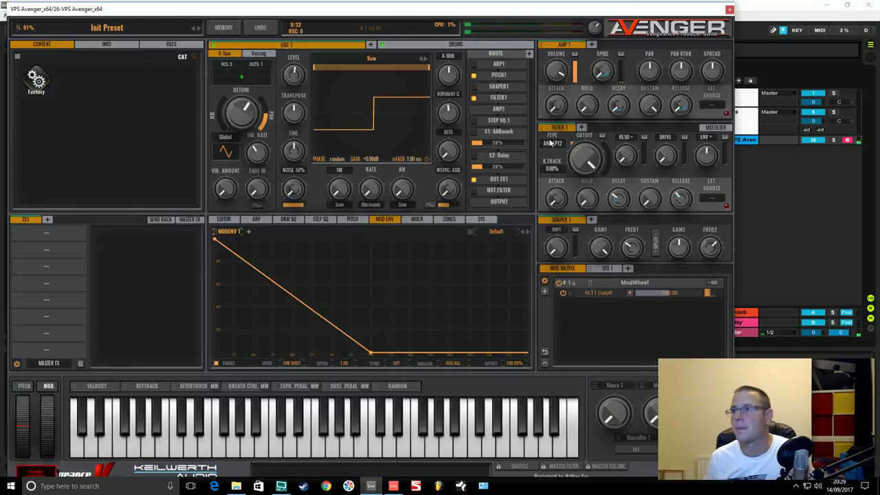
Switch oscillator 1's X-Cite mode to Mid and set the crusher mode to Rate.
click(448, 56)
click(454, 72)
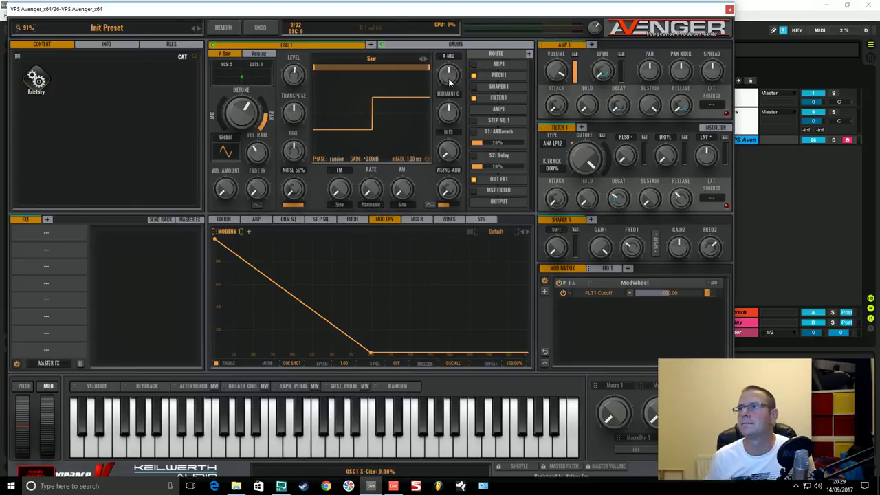
click(448, 132)
click(452, 147)
drag(449, 111, 473, 151)
click(452, 134)
click(465, 150)
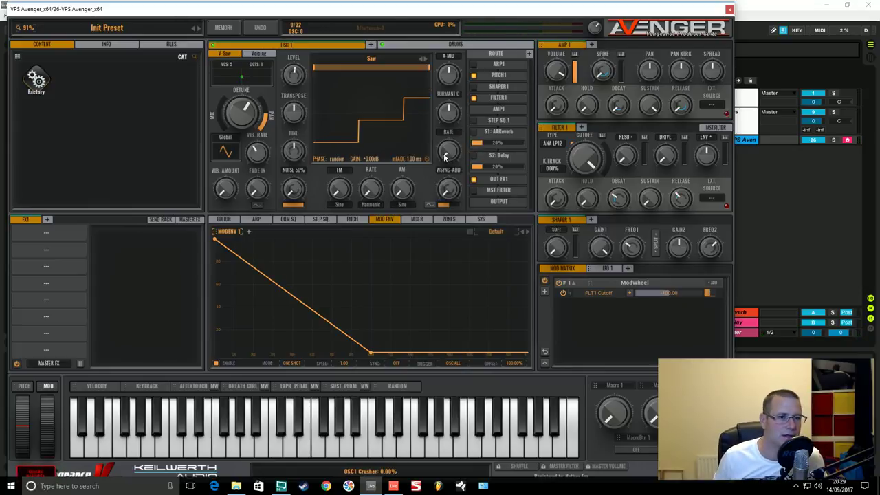
Try different crusher and X-Cite amounts on oscillator 1, ending with X-Cite neutral and the crusher at 100%.
drag(444, 158, 459, 115)
drag(449, 75, 470, 27)
drag(470, 59, 459, 110)
drag(447, 153, 481, 28)
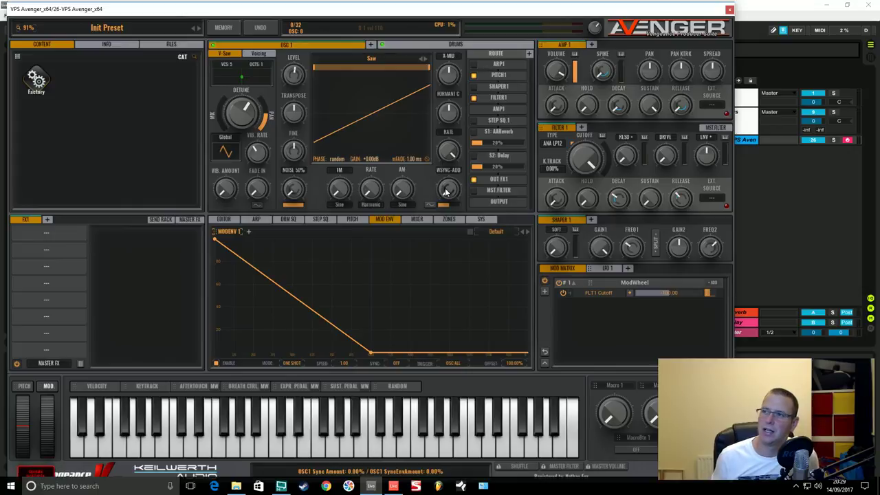
Try different sync amounts on oscillator 1, returning to 0% with the sync envelope amount at about 76%.
drag(445, 192, 447, 177)
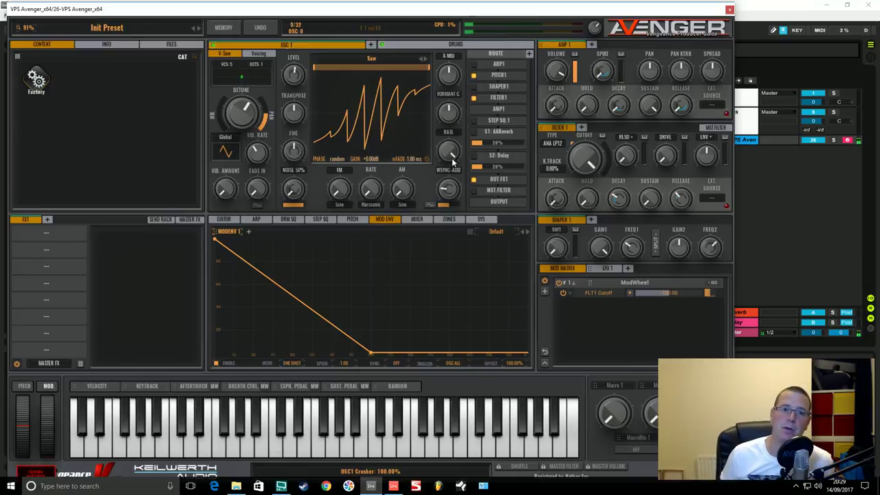
drag(448, 189, 451, 176)
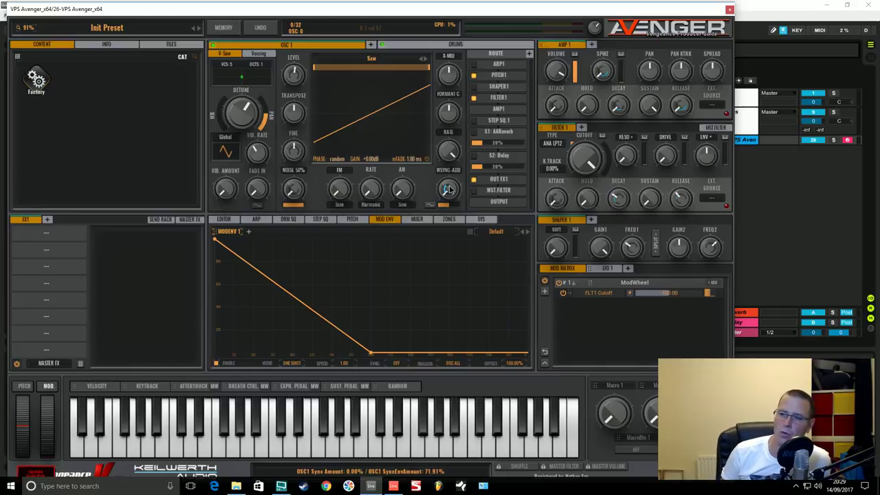
mouse_move(449, 189)
mouse_down()
mouse_move(447, 200)
mouse_move(445, 186)
mouse_up()
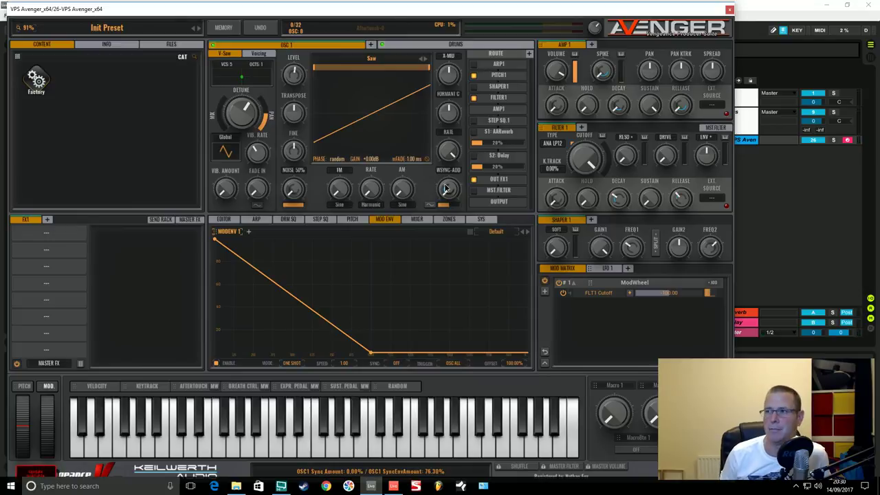
drag(445, 185, 445, 184)
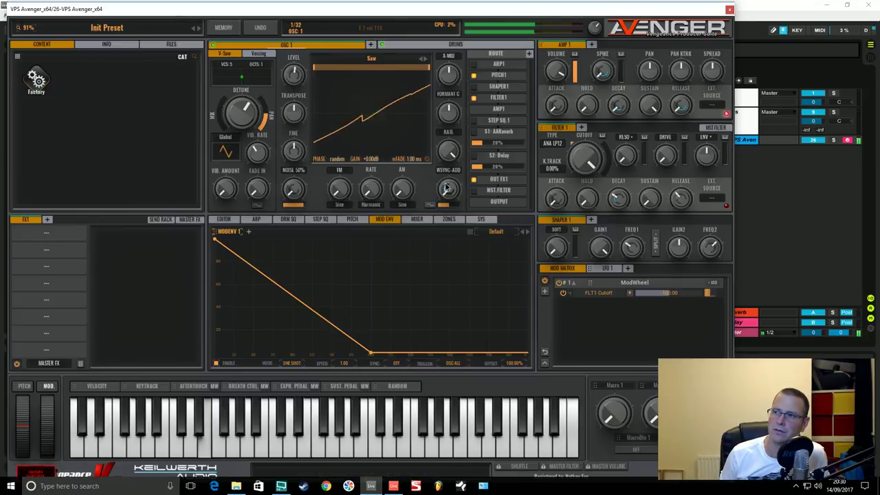
Try a sync envelope length of about 1104 ms on oscillator 1 and extend the length to its maximum.
drag(445, 186, 449, 203)
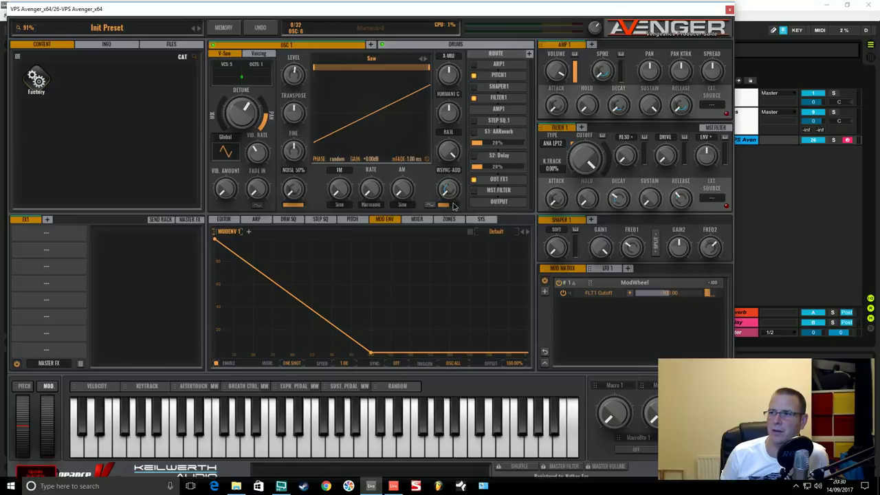
mouse_move(448, 205)
mouse_down()
mouse_move(456, 204)
mouse_move(447, 211)
mouse_up()
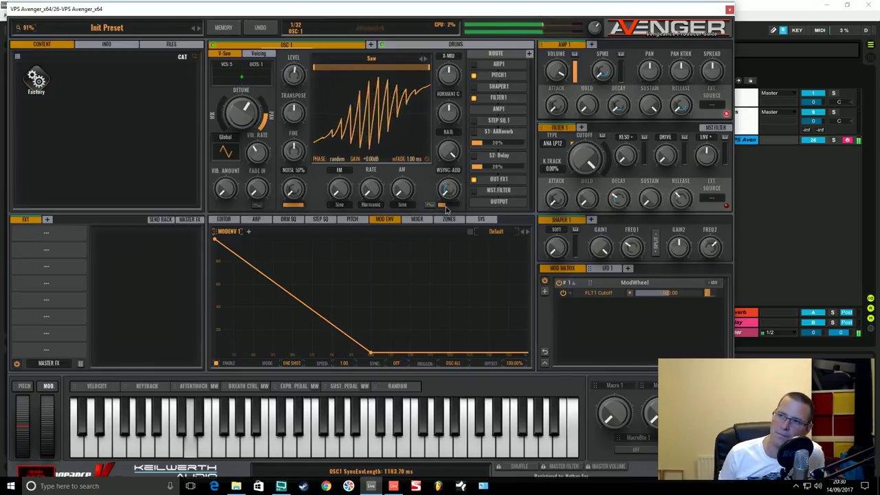
drag(445, 194, 458, 208)
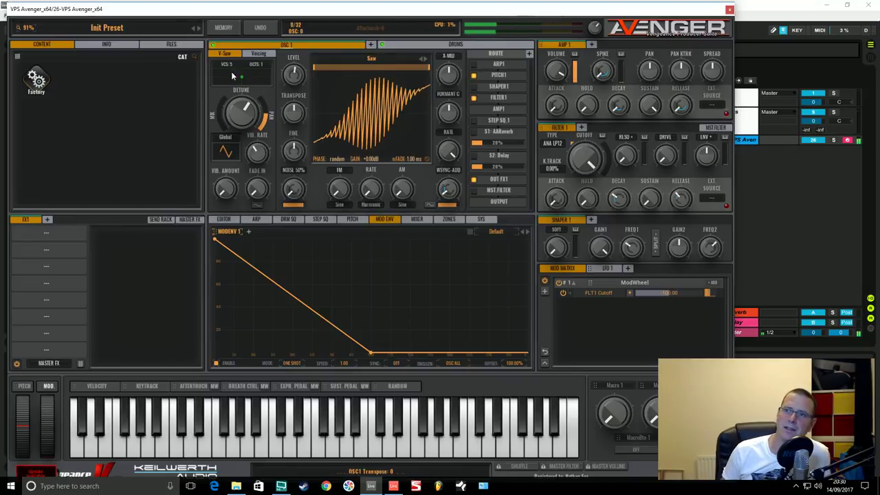
Raise oscillator 1's V-Saw mix and try sync amounts from about 26% down to 0% with about 49% sync envelope amount.
drag(220, 105, 223, 104)
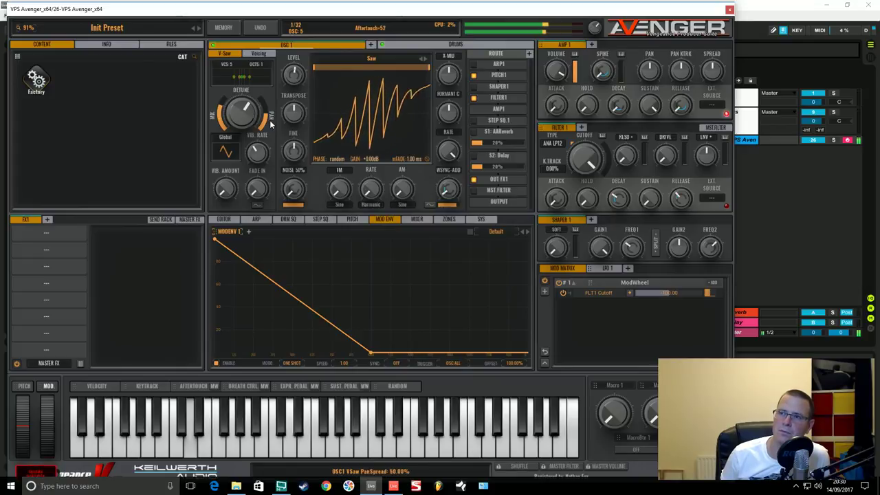
drag(447, 191, 452, 181)
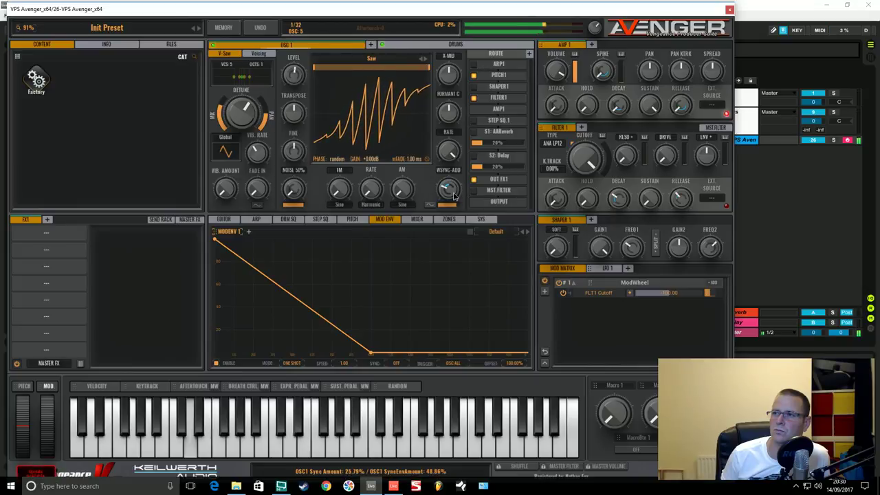
drag(453, 198, 458, 204)
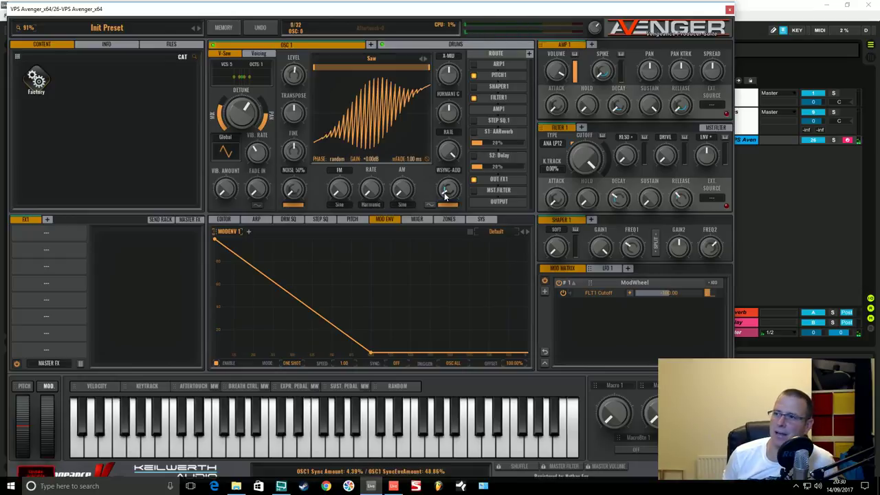
drag(451, 190, 455, 196)
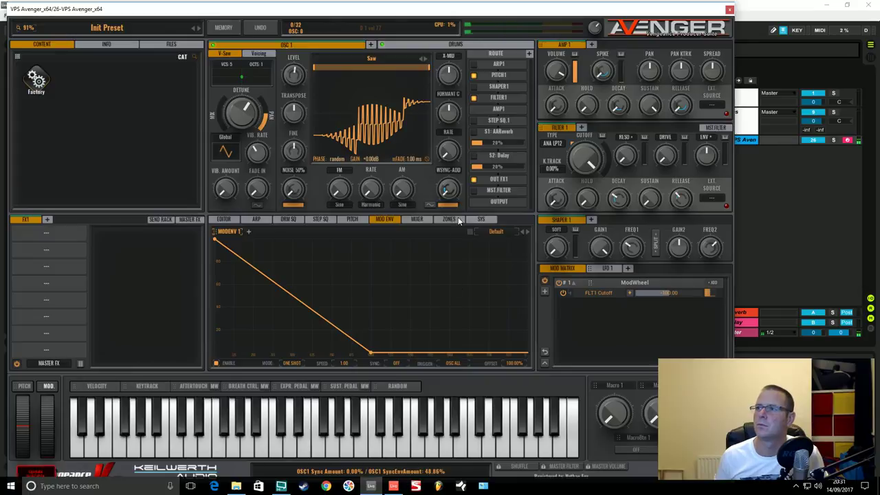
Return oscillator 1's crusher to its full setting and lower the sync envelope amount to about 7%.
drag(450, 157, 475, 116)
drag(451, 191, 450, 210)
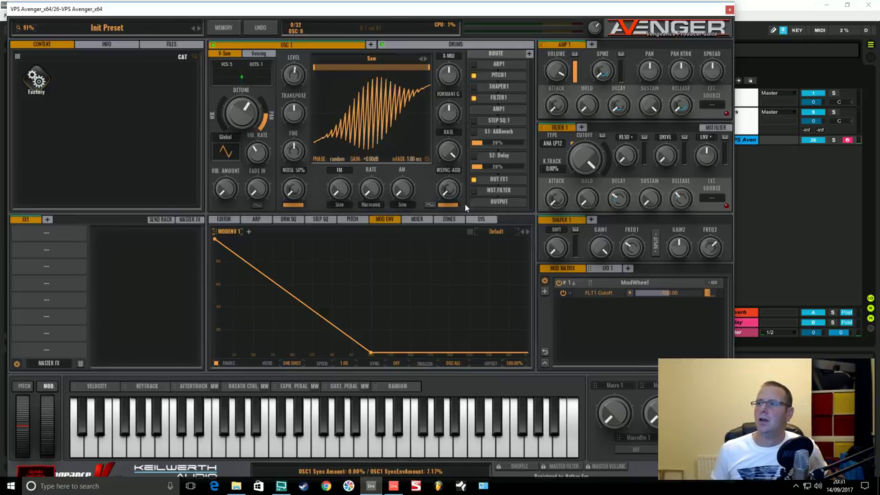
drag(453, 186, 461, 156)
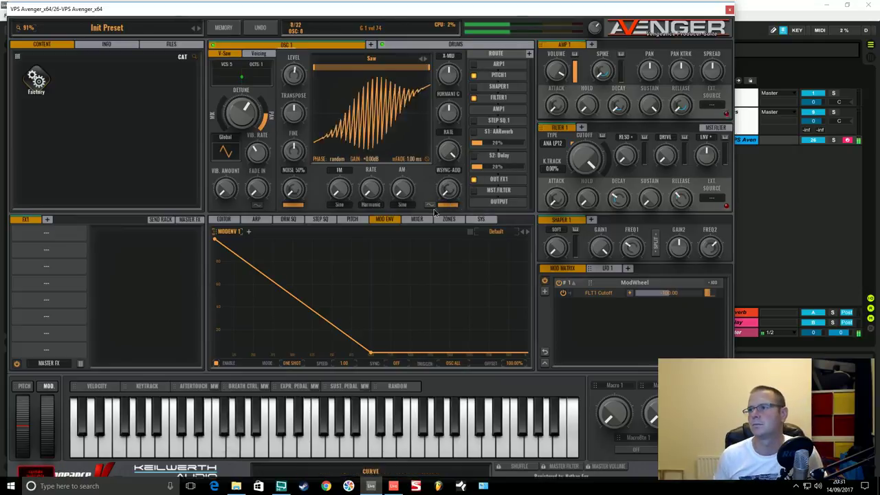
Shorten oscillator 1's sync envelope length to its minimum and bring the sync amount down to 0%.
mouse_move(451, 204)
mouse_down()
mouse_move(431, 206)
mouse_move(455, 191)
mouse_up()
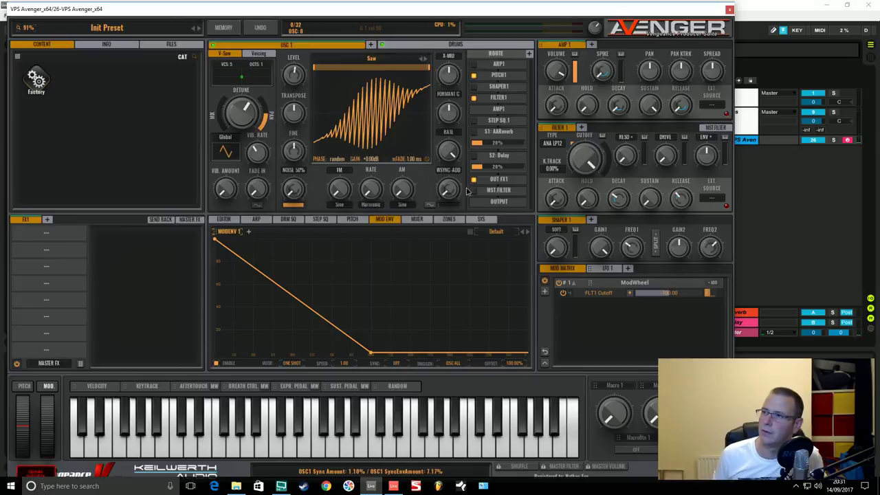
scroll(448, 191, down, 2)
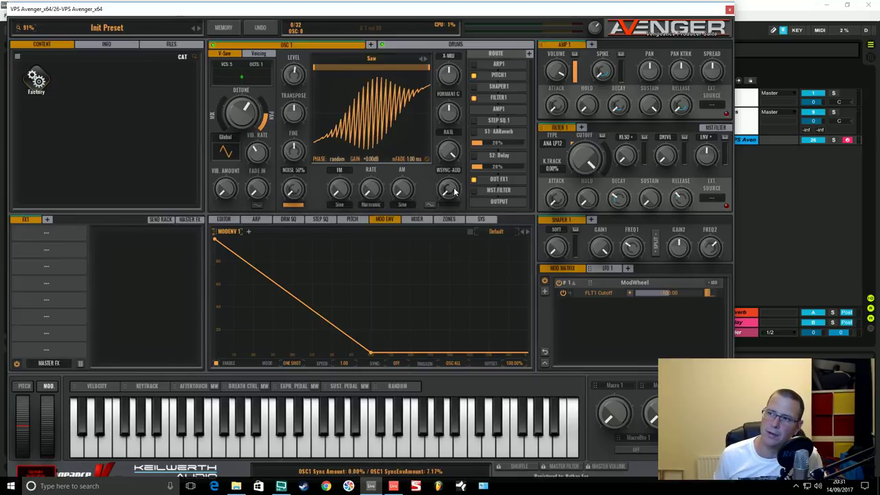
scroll(453, 192, down, 5)
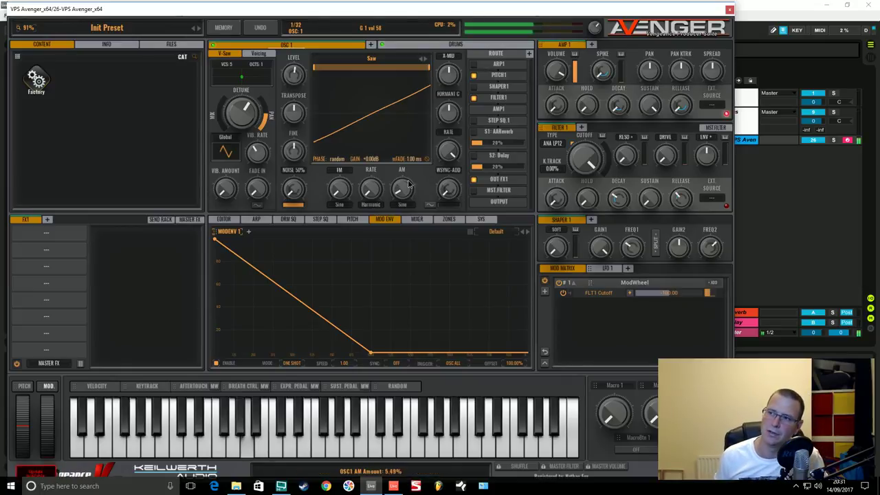
Raise oscillator 1's AM amount to about 93% and try a different AM shape in place of Sine.
drag(409, 190, 415, 106)
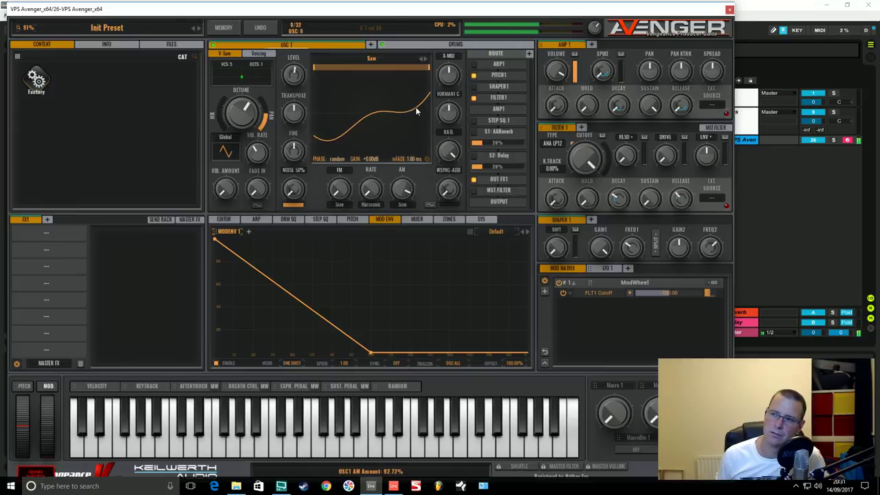
click(404, 204)
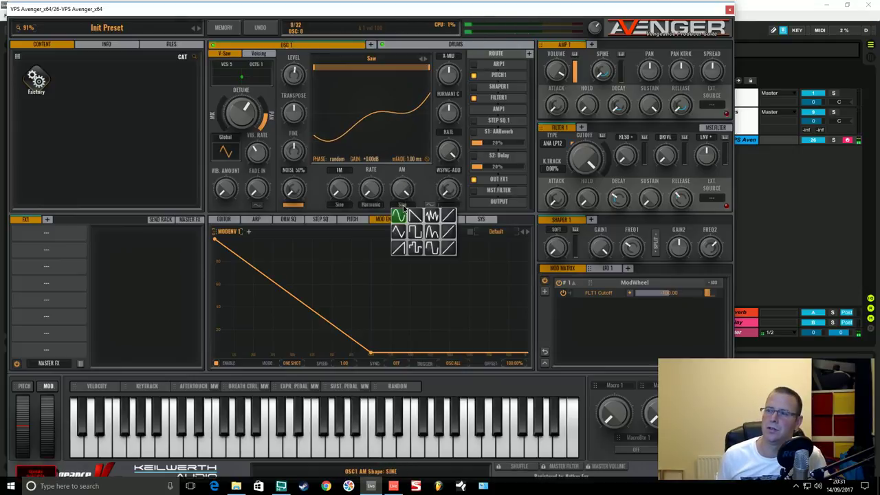
click(451, 217)
mouse_move(403, 192)
mouse_down()
mouse_move(410, 242)
mouse_move(398, 208)
mouse_up()
Set oscillator 1's AM shape to Trapeze, try several AM amounts, and reset the AM amount to its default.
click(399, 208)
click(439, 251)
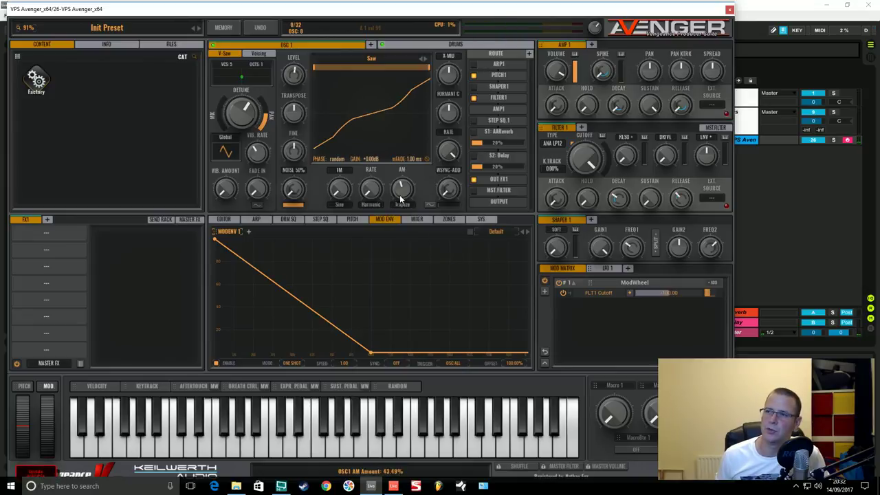
drag(408, 196, 395, 153)
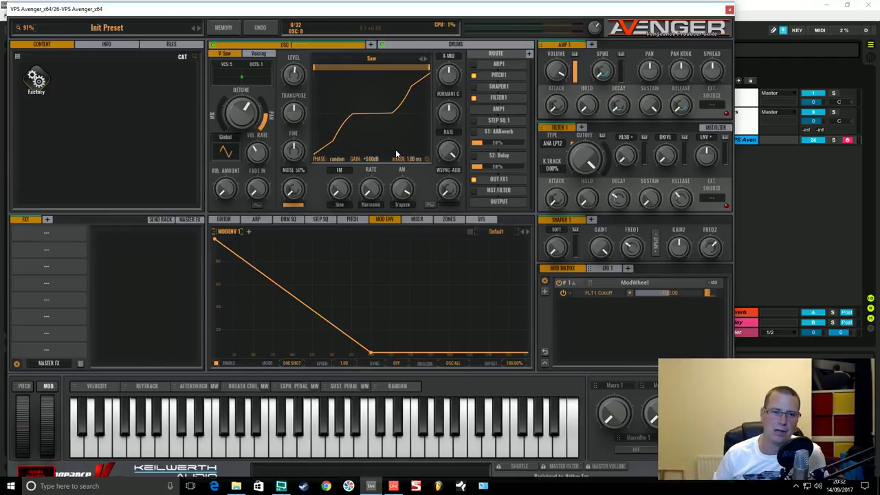
double_click(406, 197)
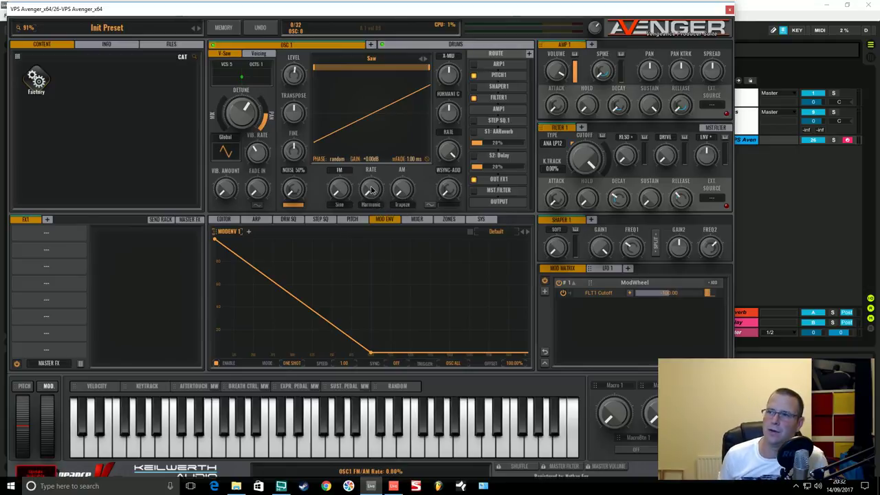
Try the Semi and Oct+7ths modes for oscillator 1's FM/AM rate, sweeping the rate up to 100% and back to 0%.
drag(370, 190, 384, 205)
click(384, 204)
click(385, 229)
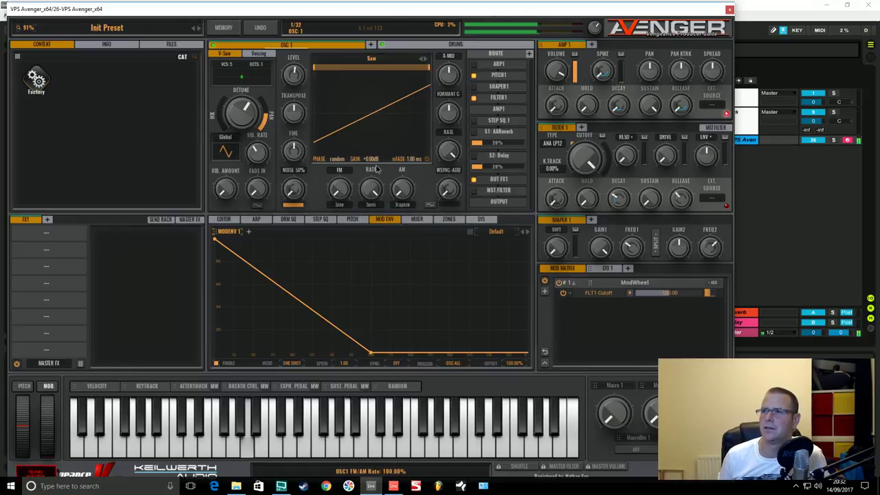
click(371, 204)
click(379, 269)
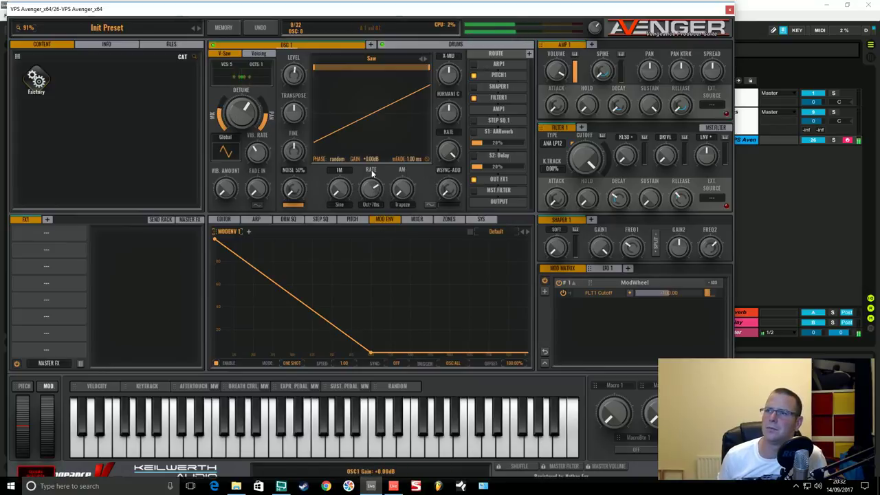
drag(376, 180, 376, 231)
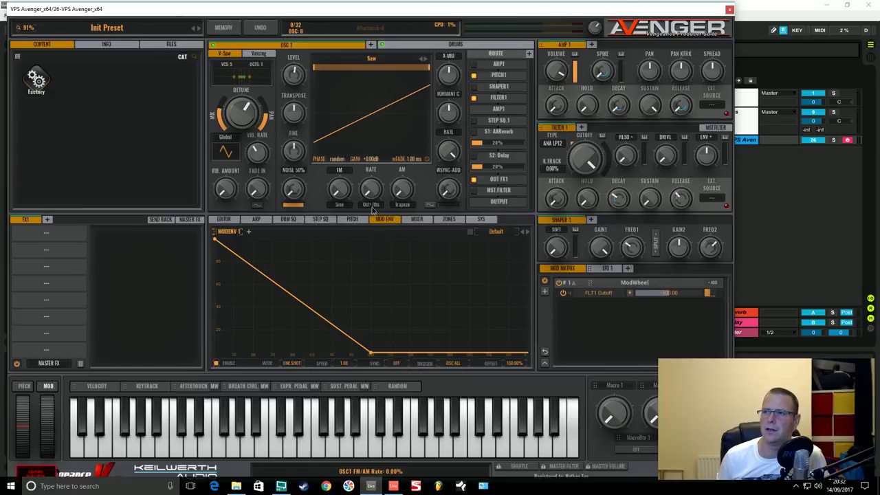
Set oscillator 1's FM/AM rate mode to Harmonic and raise the FM amount while trying different rates.
click(371, 205)
click(388, 219)
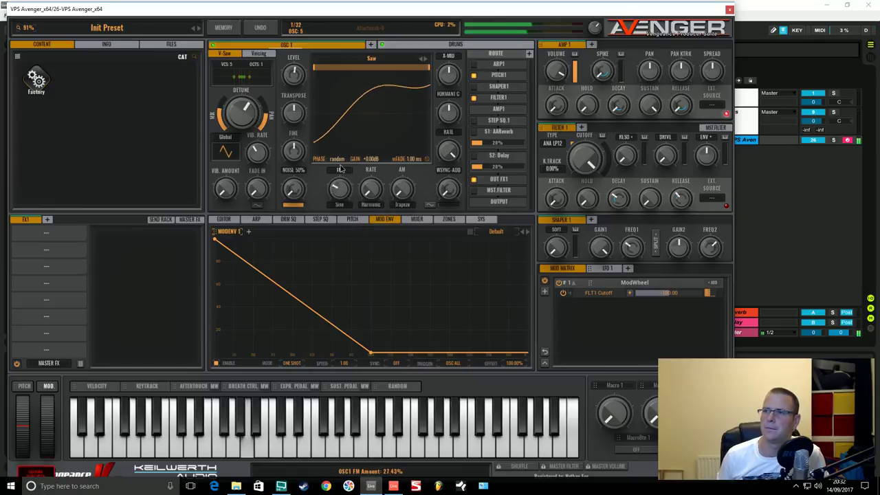
drag(371, 188, 373, 172)
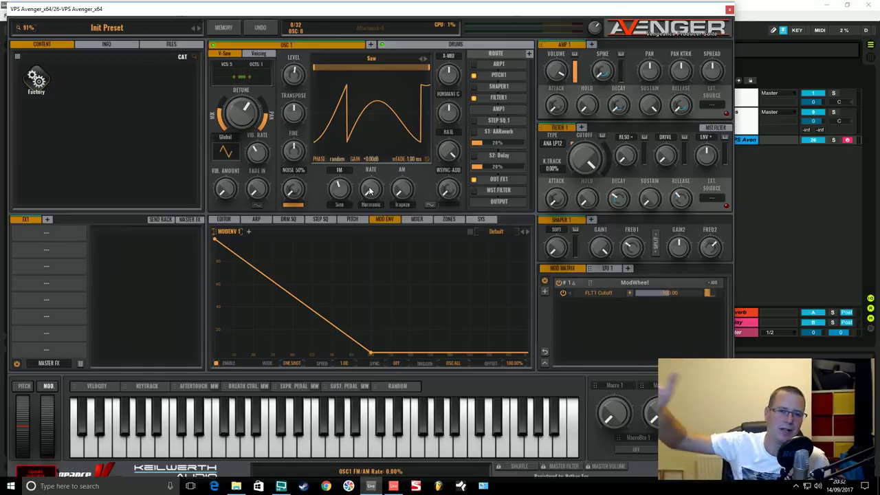
Raise oscillator 1's FM/AM rate with the FM amount at about 80%, and switch the rate mode to Semi.
key(h)
drag(369, 187, 364, 177)
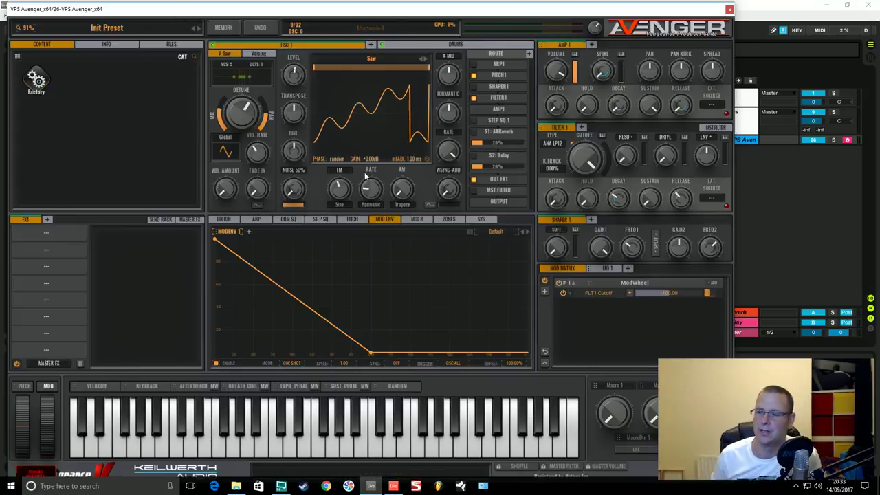
drag(368, 186, 370, 171)
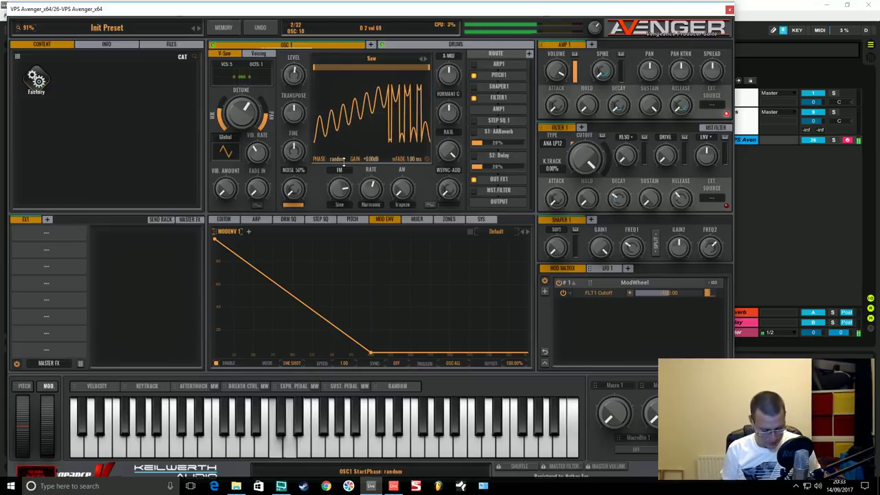
click(371, 204)
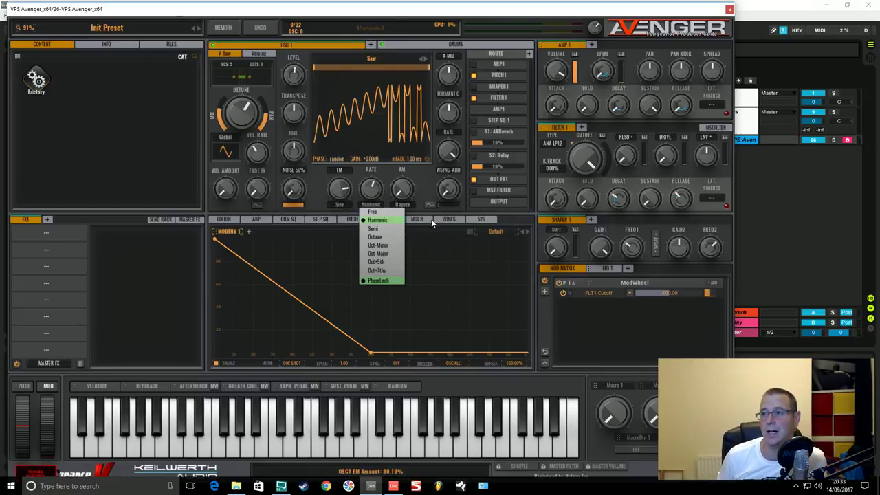
click(382, 235)
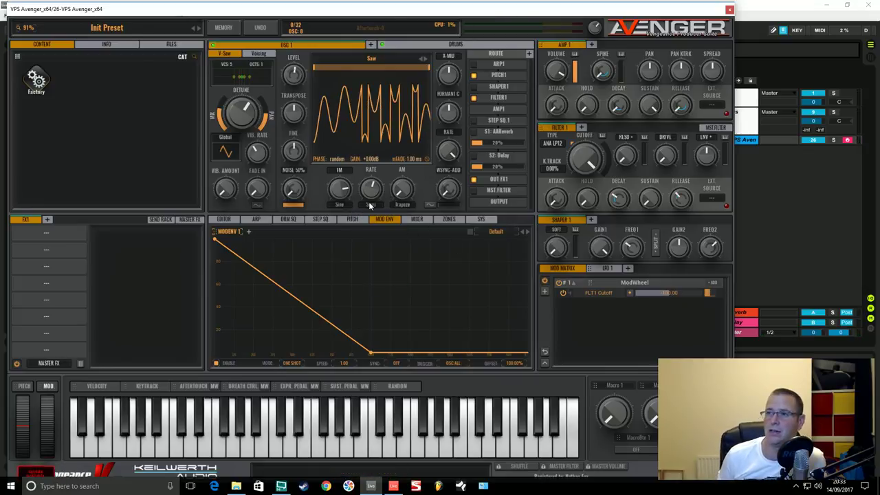
Try the Octave and Oct-Minor modes for oscillator 1's FM/AM rate, varying the rate between 0% and 100%.
mouse_move(374, 195)
mouse_down()
mouse_move(376, 244)
mouse_move(373, 197)
mouse_move(374, 204)
mouse_up()
click(371, 204)
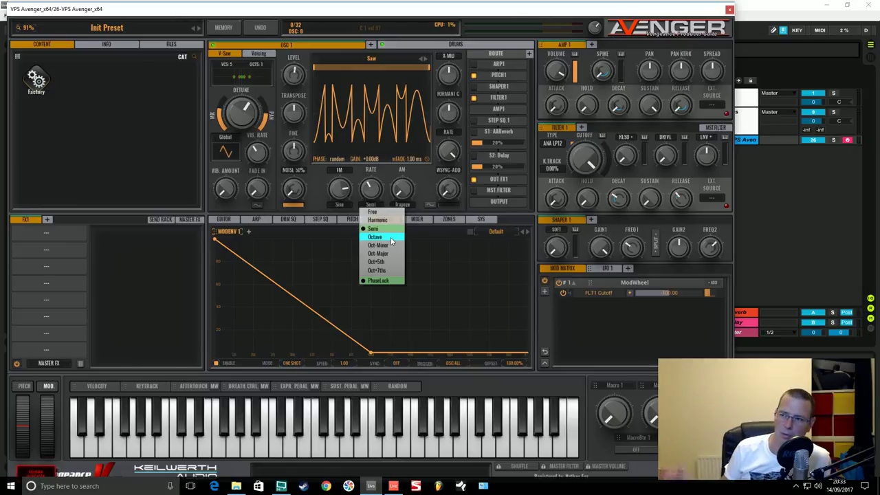
click(389, 238)
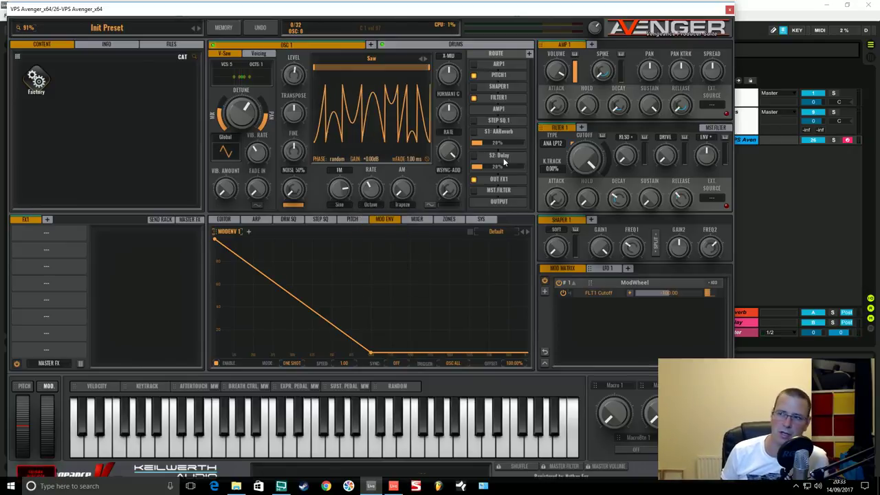
drag(371, 192, 378, 224)
click(371, 205)
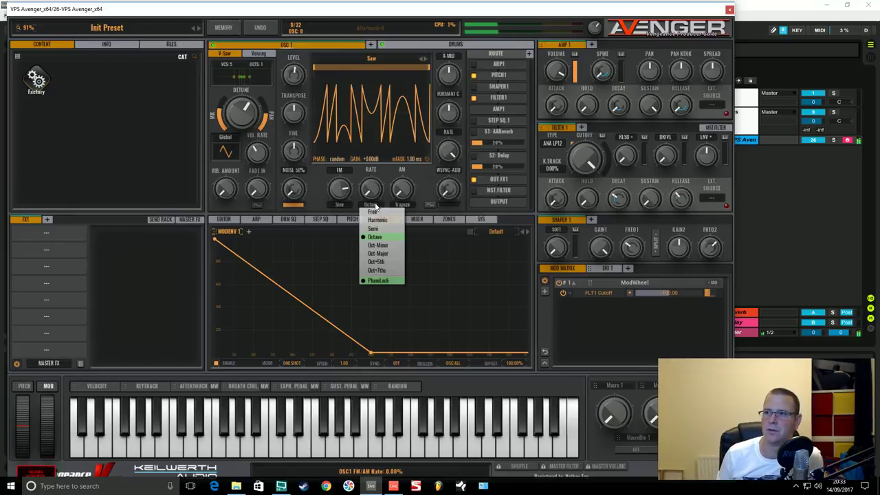
click(389, 246)
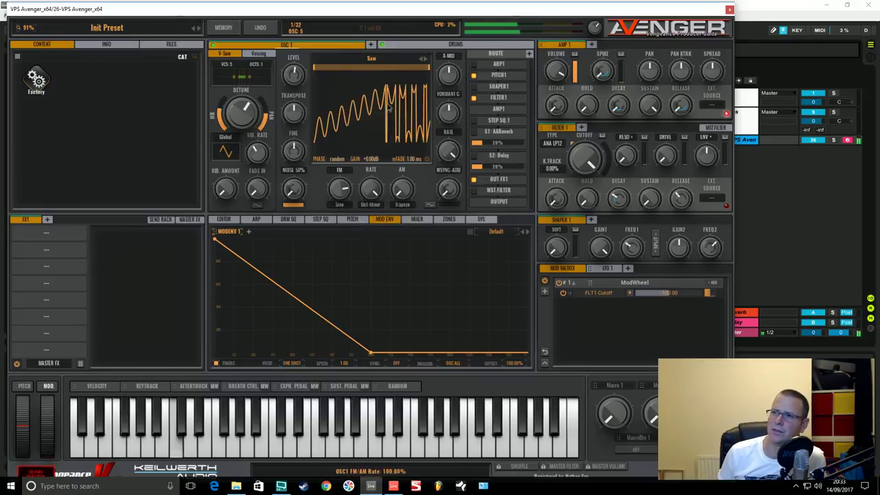
Set oscillator 1's FM/AM rate mode back to Harmonic and adjust the FM/AM rate.
click(371, 204)
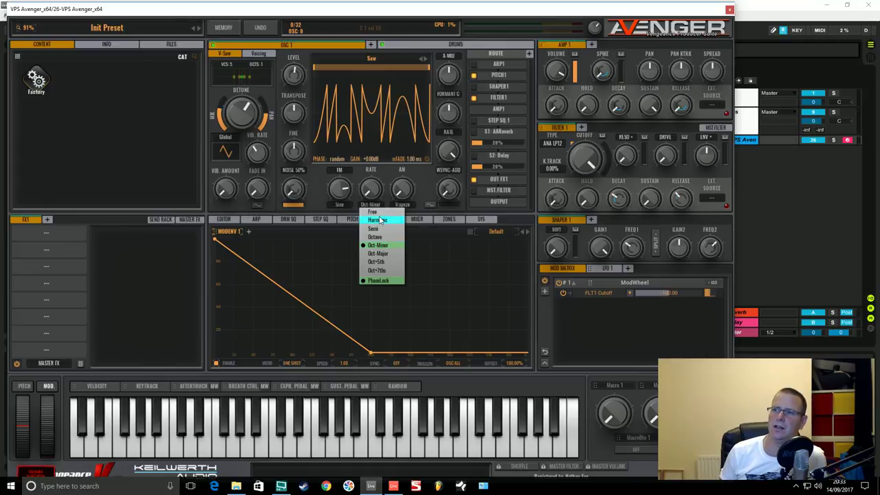
click(382, 220)
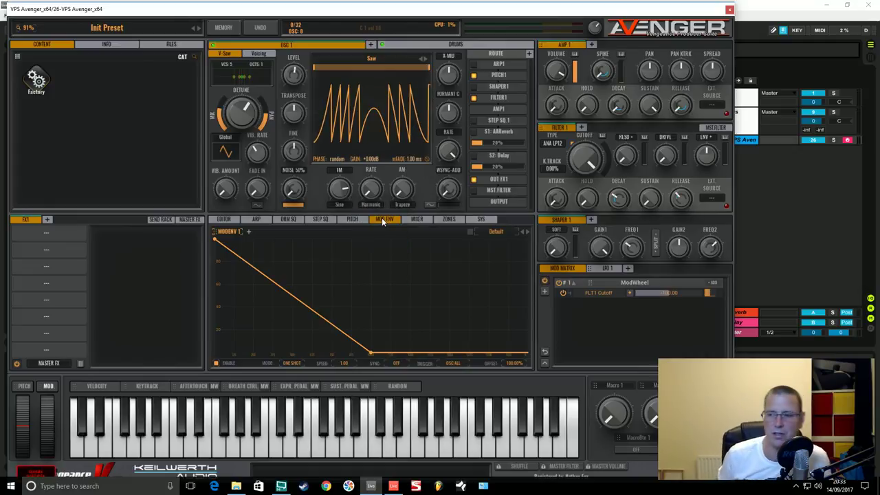
drag(375, 192, 375, 167)
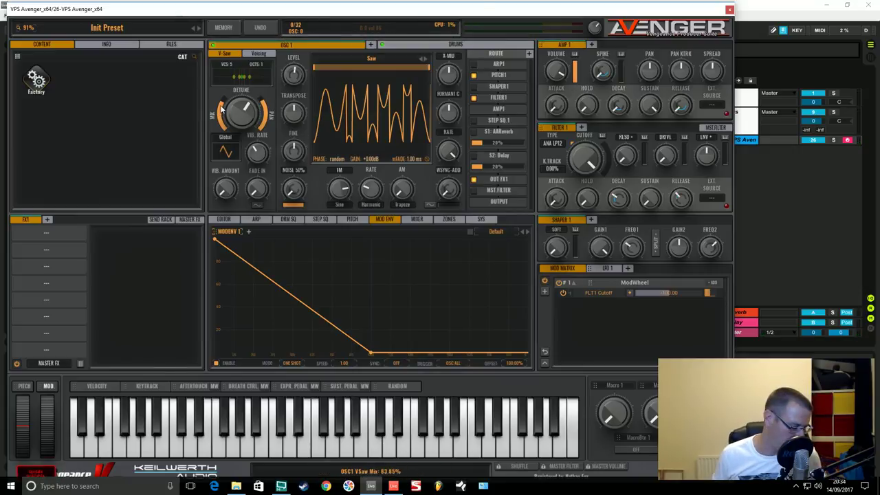
Set oscillator 1's V-Saw to 7 voices with pan spread at 0%, and bring its detune to about 42%.
mouse_move(239, 110)
mouse_down()
mouse_move(240, 121)
mouse_move(241, 109)
mouse_up()
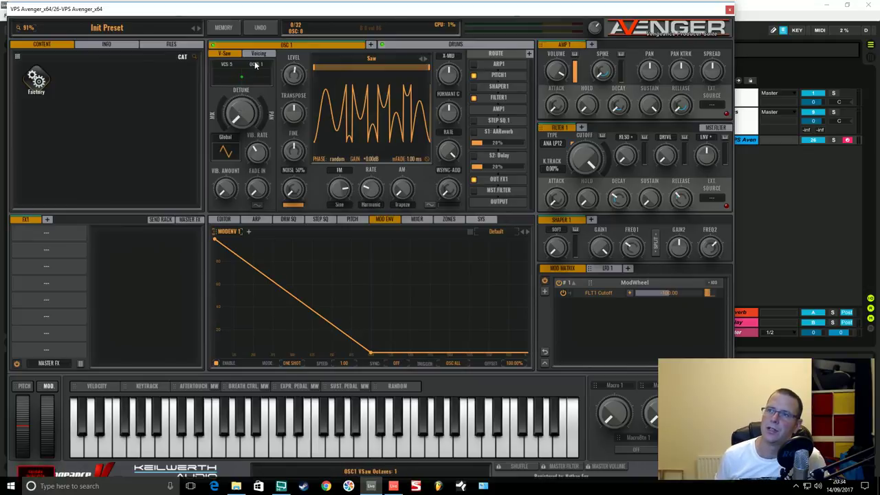
click(231, 64)
click(233, 112)
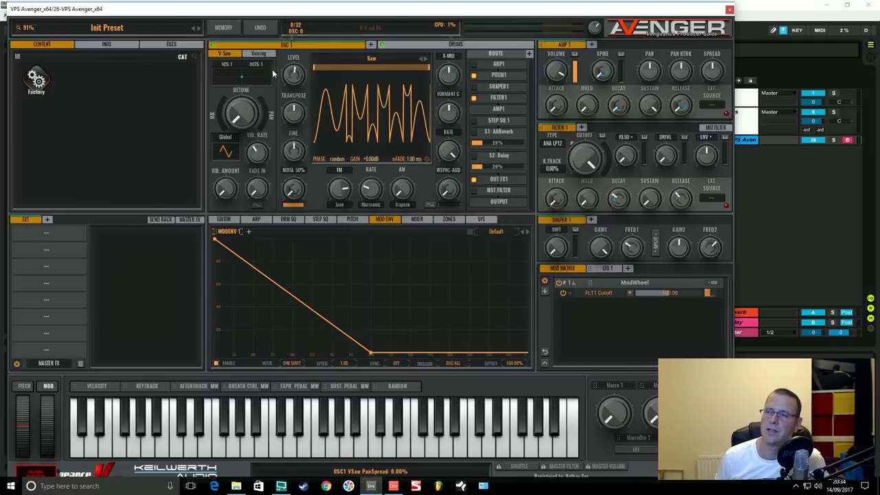
click(270, 66)
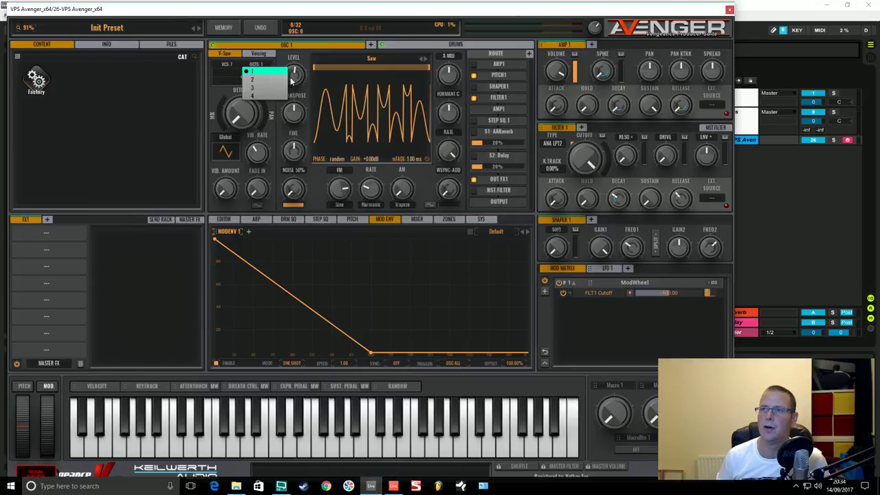
click(248, 121)
drag(238, 121, 223, 98)
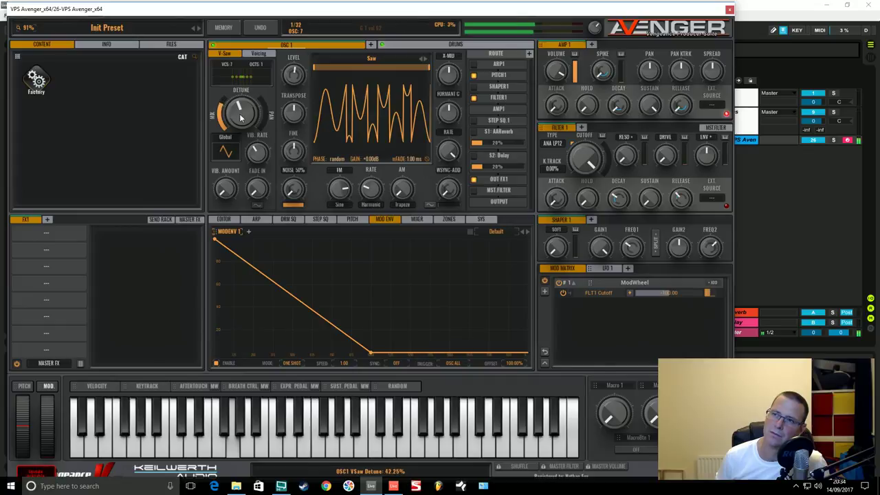
Try 2, 3 and 4 octaves for oscillator 1's V-Saw, and return it to 1 octave.
click(261, 69)
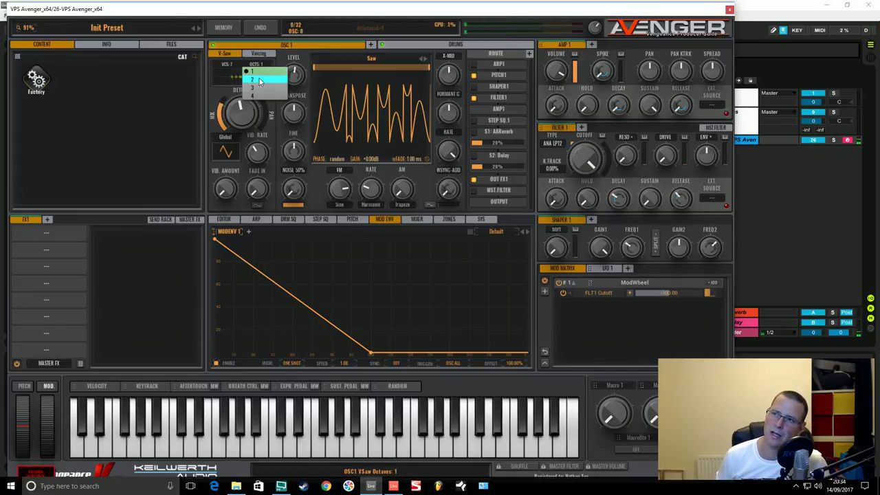
click(259, 79)
click(263, 67)
click(258, 87)
click(261, 64)
click(257, 92)
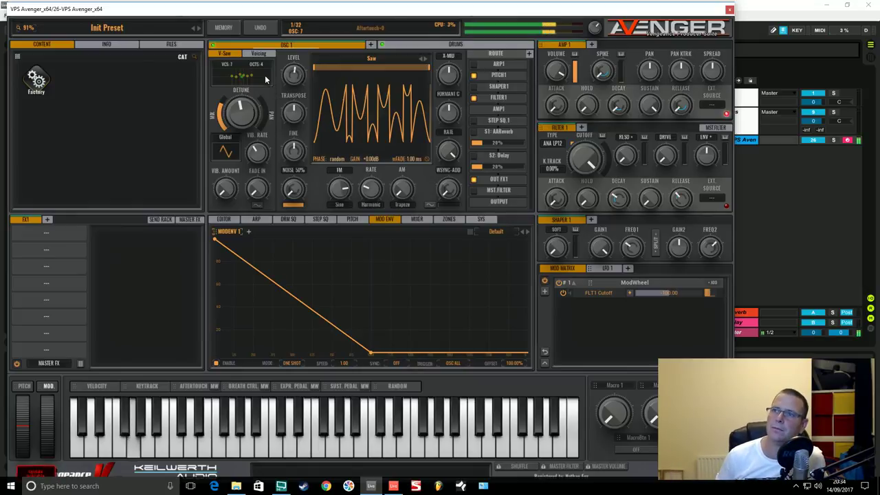
click(262, 67)
click(261, 65)
click(261, 71)
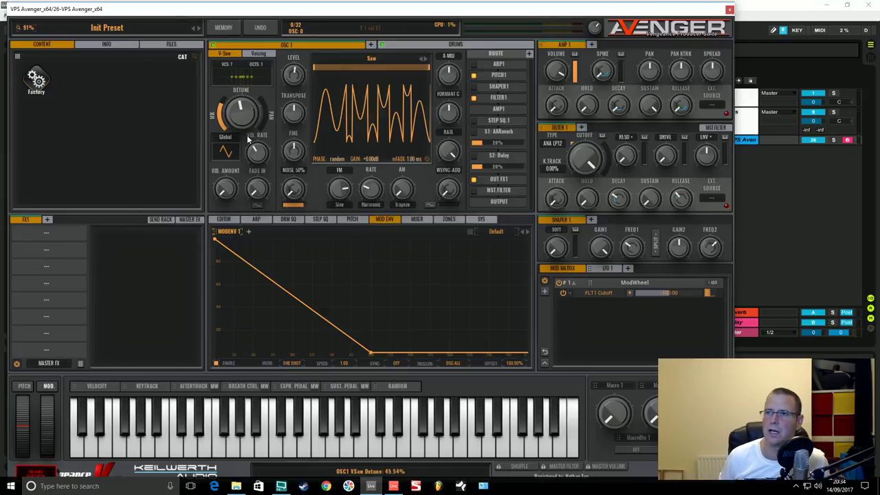
Widen the V-Saw's pan spread with detune at about 70%, and bring oscillator 1's FM amount down to zero.
scroll(261, 131, up, 2)
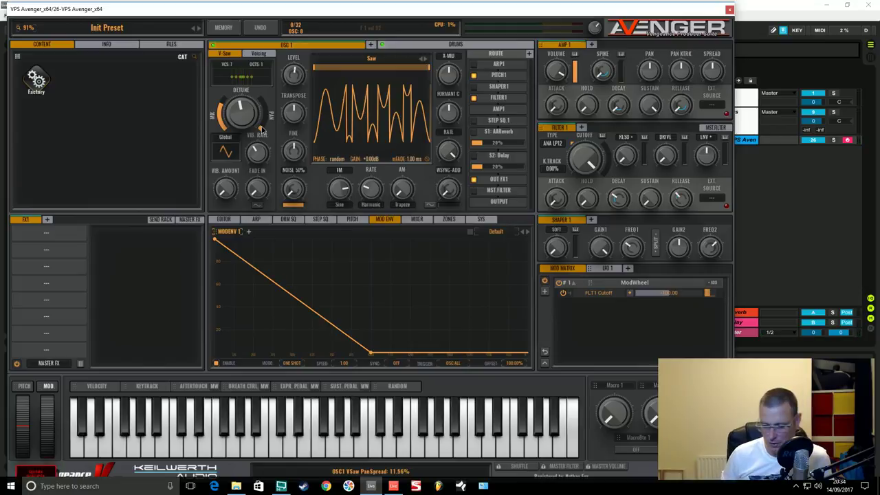
scroll(262, 129, up, 1)
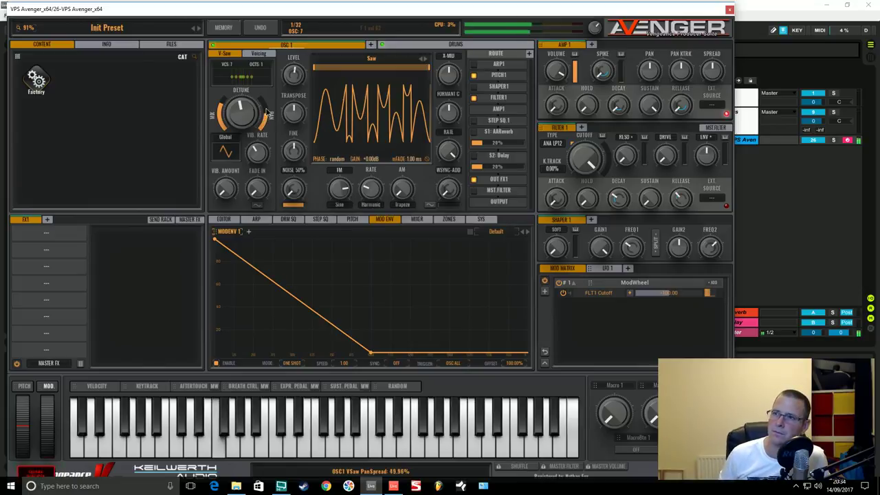
scroll(244, 107, up, 5)
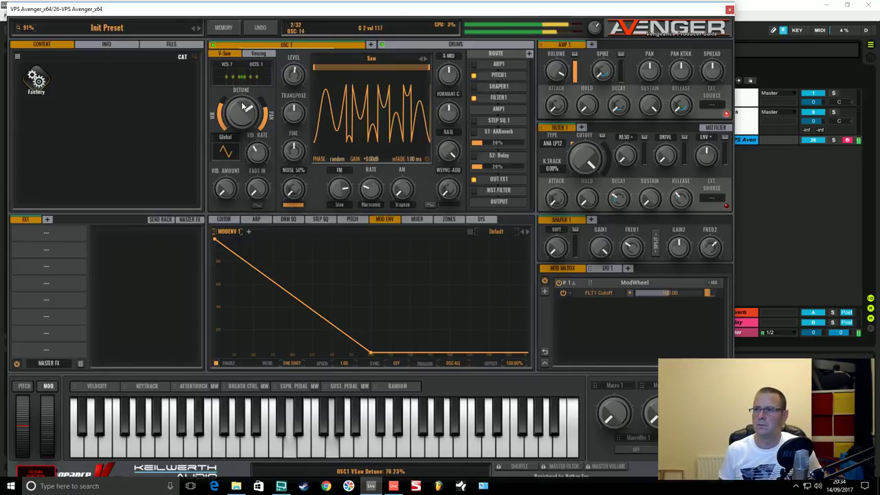
drag(341, 183, 343, 223)
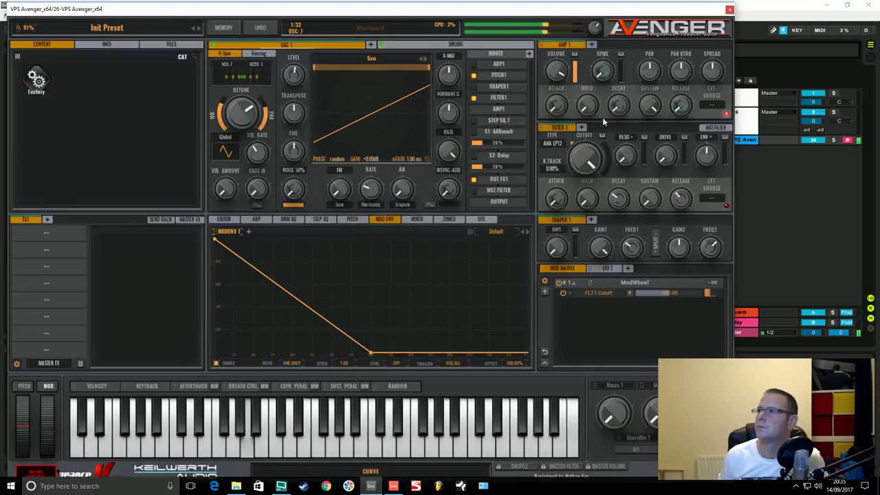
Lengthen the Amp 1 envelope's release and enable the S1 AAReverb send in oscillator 1's routing.
drag(683, 116, 677, 86)
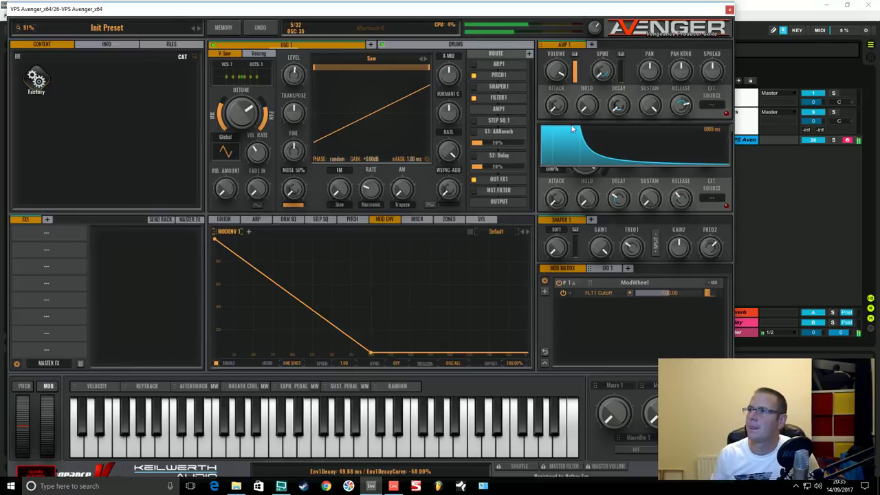
click(484, 132)
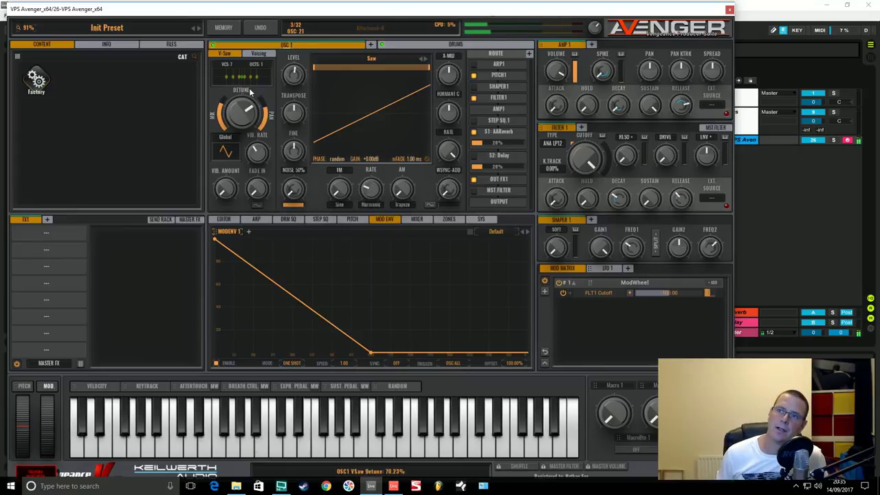
Enable all four chorder voices in oscillator 1's voicing and transpose them by 5, 7, 12 and -7.
click(259, 54)
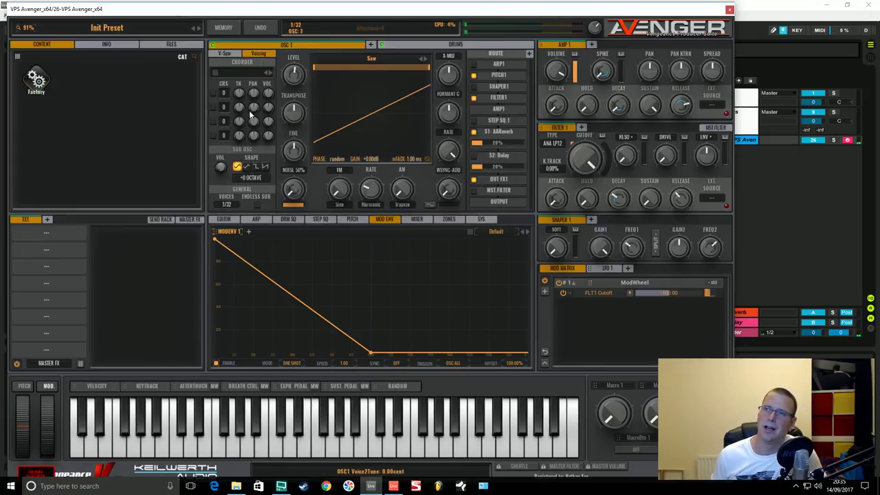
click(212, 92)
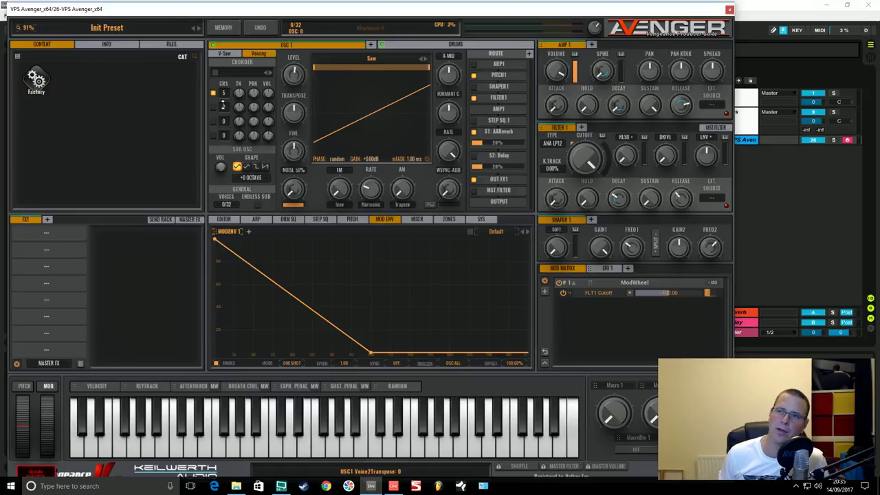
click(213, 106)
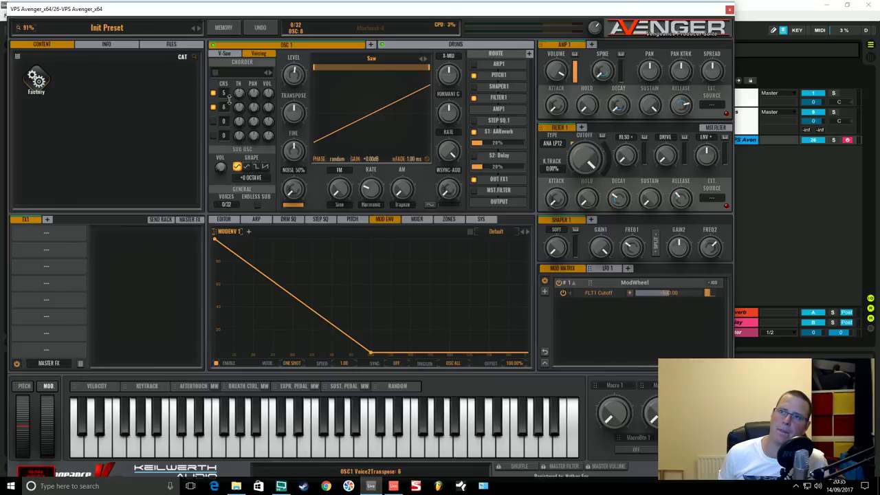
drag(228, 100, 230, 120)
click(213, 121)
scroll(231, 120, up, 2)
scroll(231, 120, up, 4)
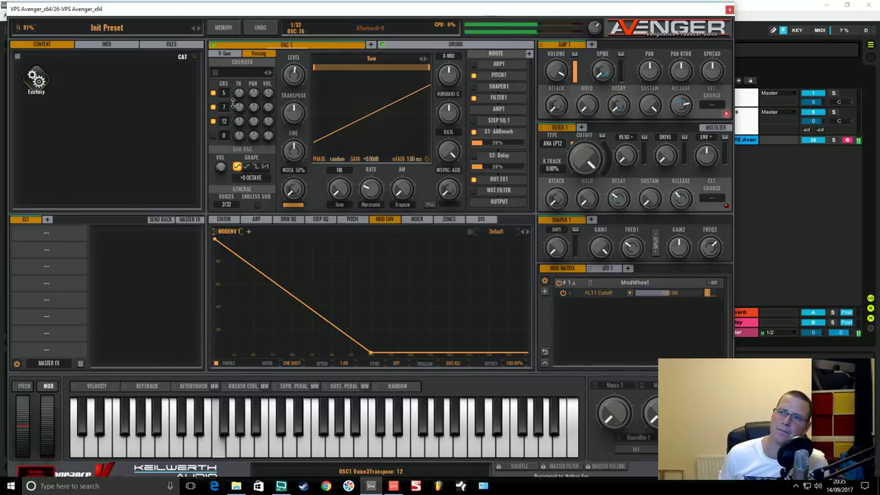
click(213, 136)
scroll(224, 136, down, 2)
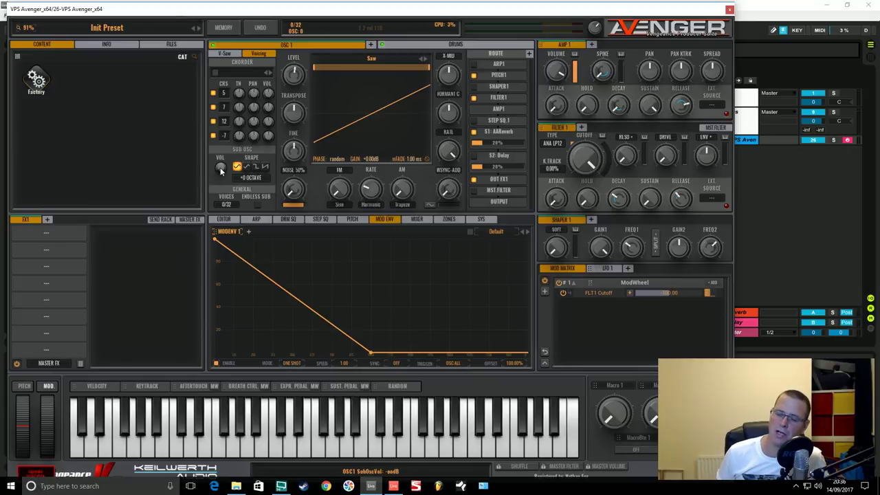
Disable the chorder voices of oscillator 1.
click(213, 96)
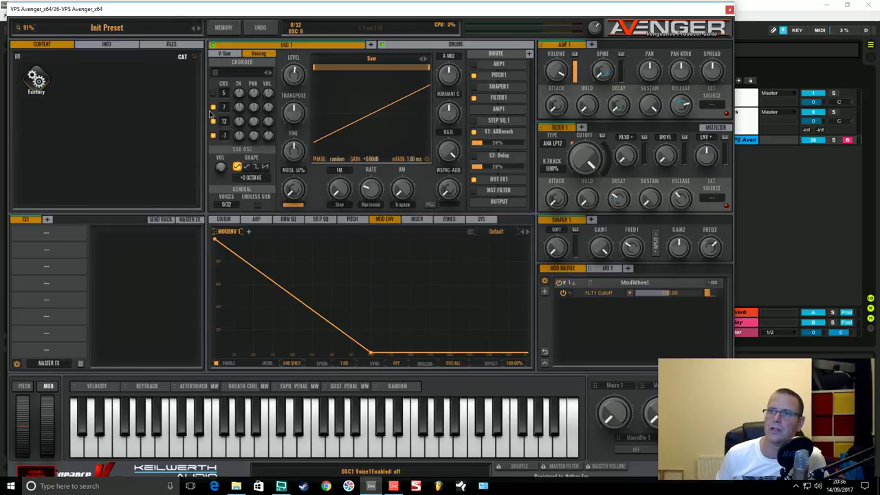
click(213, 107)
click(213, 135)
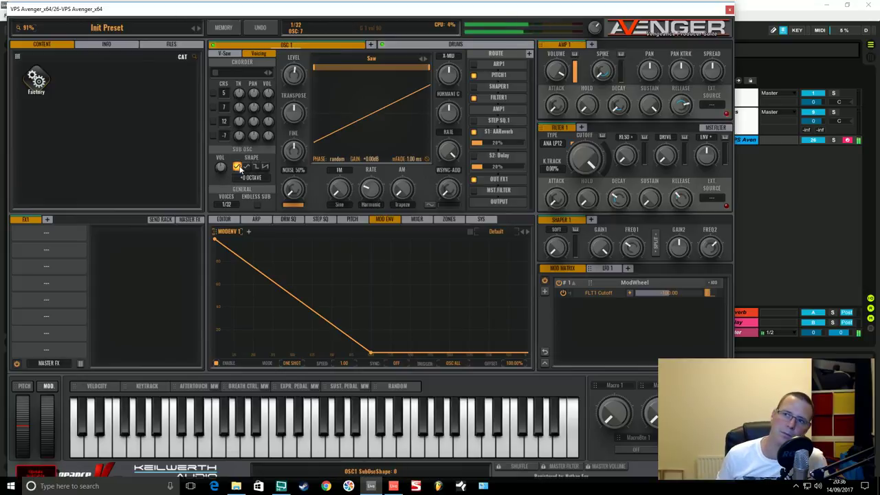
Audition the sub oscillator's shapes, ending on the saw shape, and keep its octave at +0.
click(246, 166)
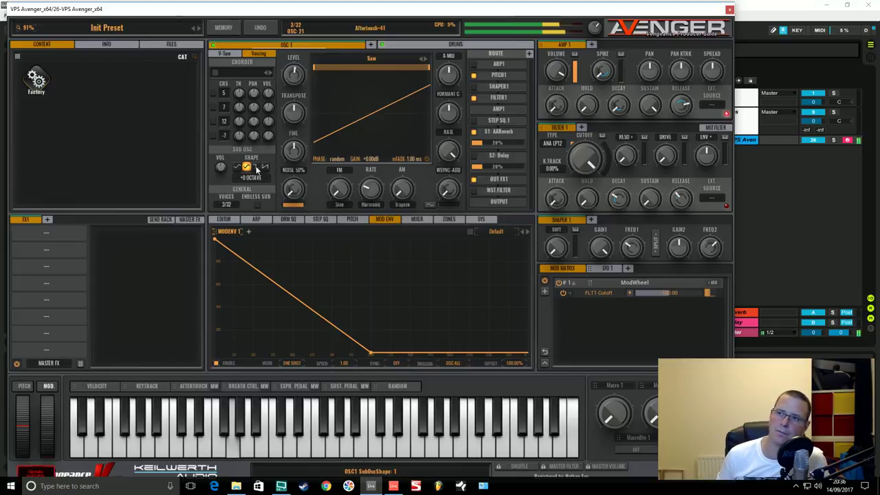
click(256, 167)
click(265, 167)
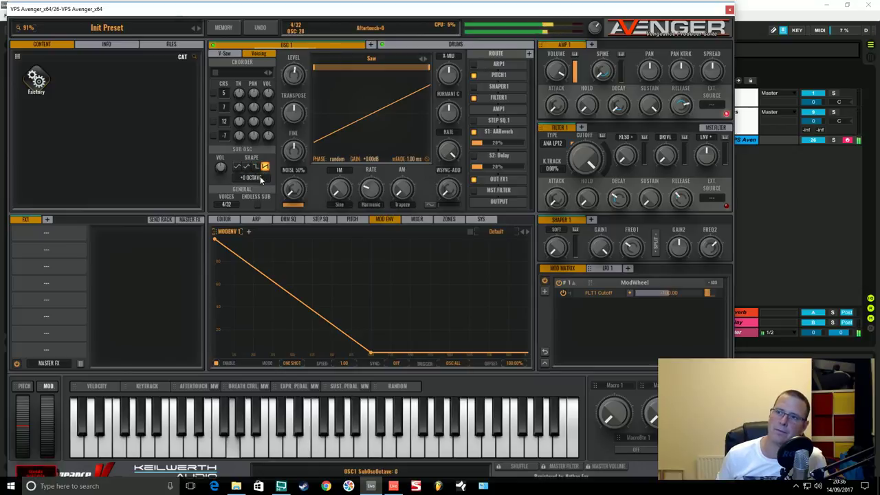
click(254, 178)
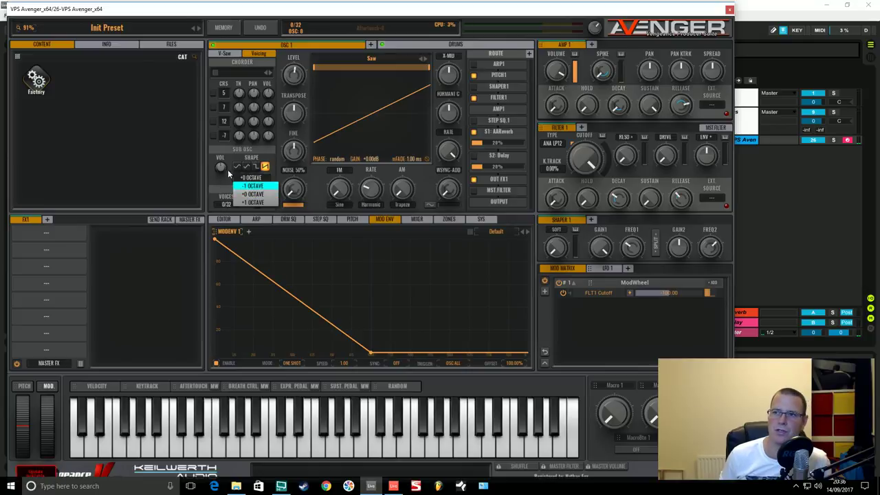
click(251, 193)
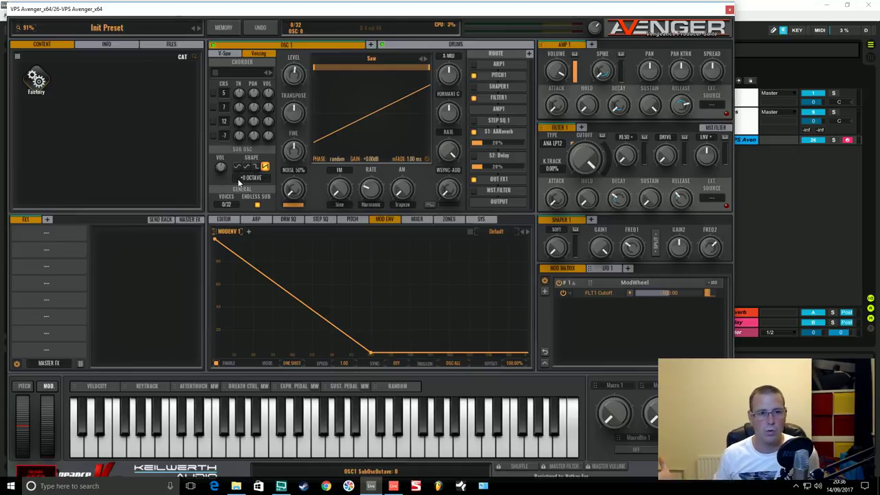
Toggle oscillator 1's Endless Sub option and reduce the V-Saw's detune to about 50%.
click(256, 205)
click(253, 54)
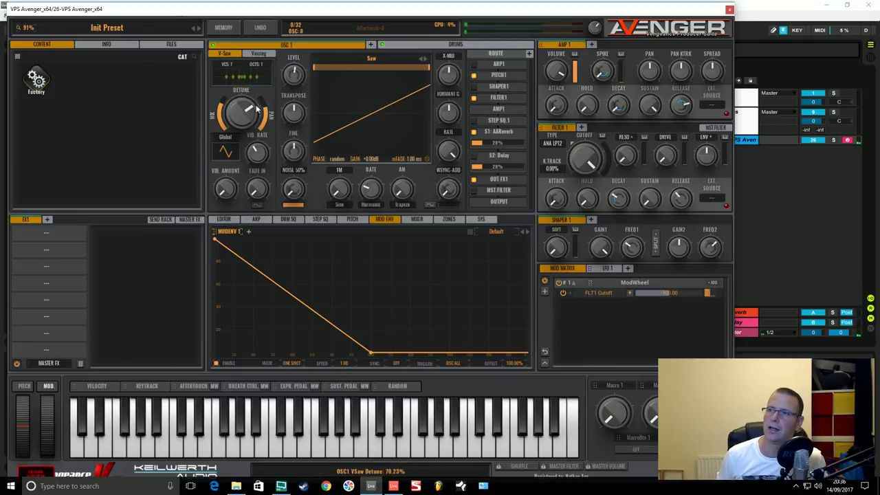
drag(257, 105, 251, 127)
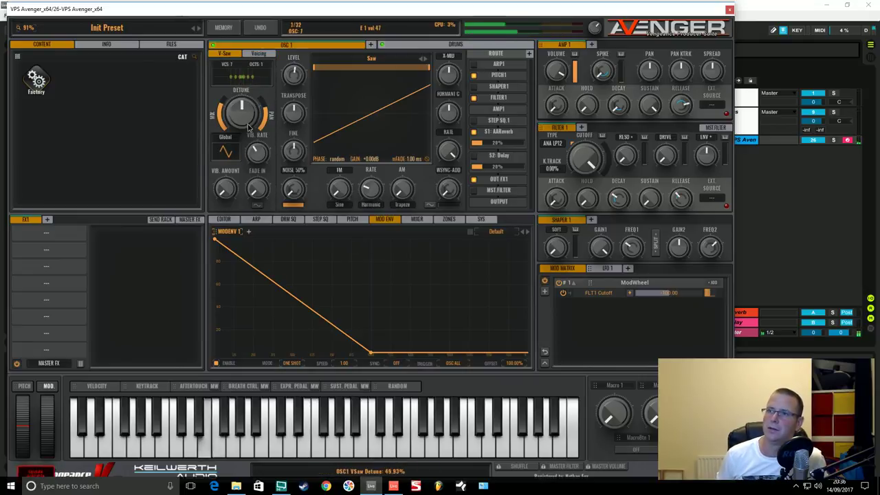
Re-initialize the preset to return all controls to their default settings.
click(237, 29)
click(247, 68)
click(320, 275)
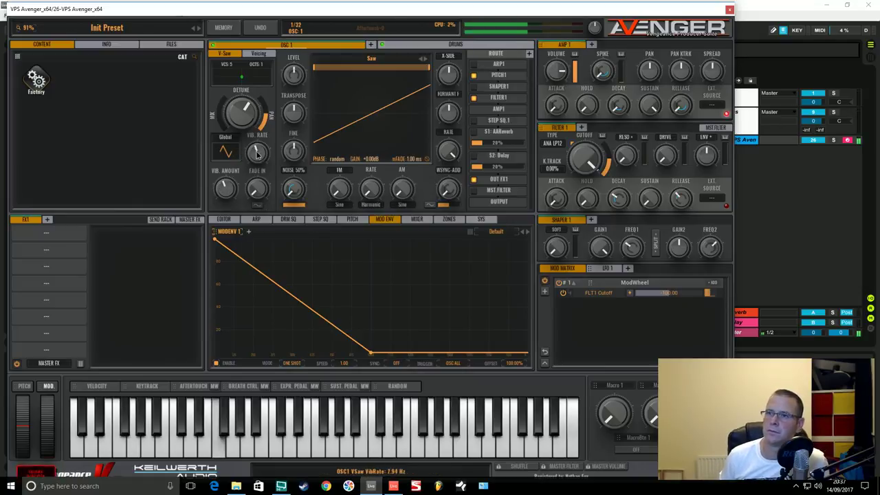
Adjust the vibrato rate of oscillator 1's V-Saw to about 5 Hz.
drag(257, 153, 263, 135)
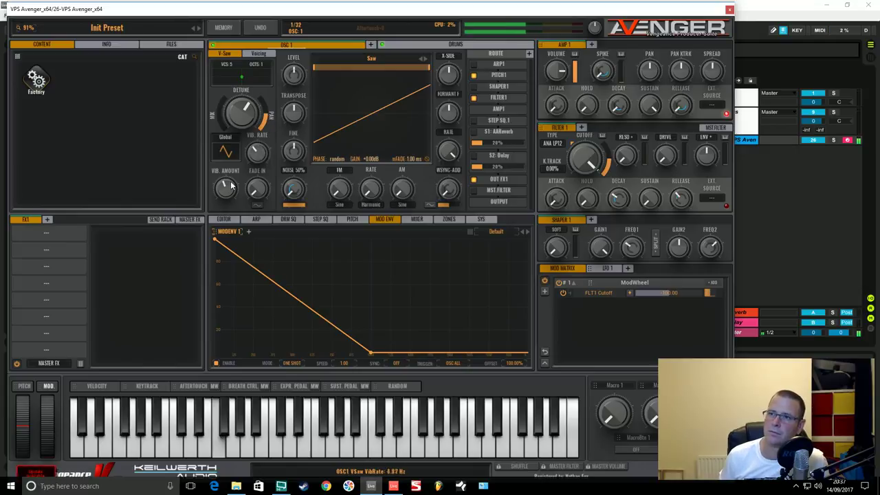
Lower the V-Saw's vibrato rate to about 1.6 Hz and try the Independent vibrato mode, returning it to Global.
drag(263, 159, 268, 213)
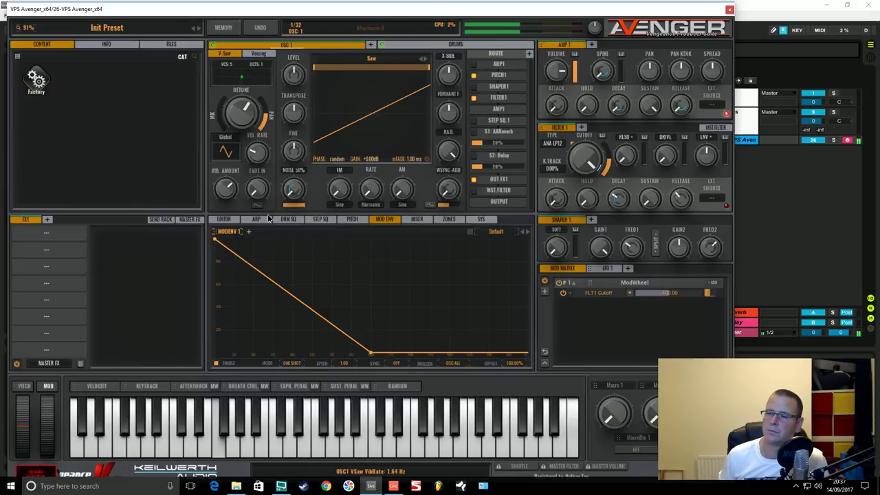
click(229, 138)
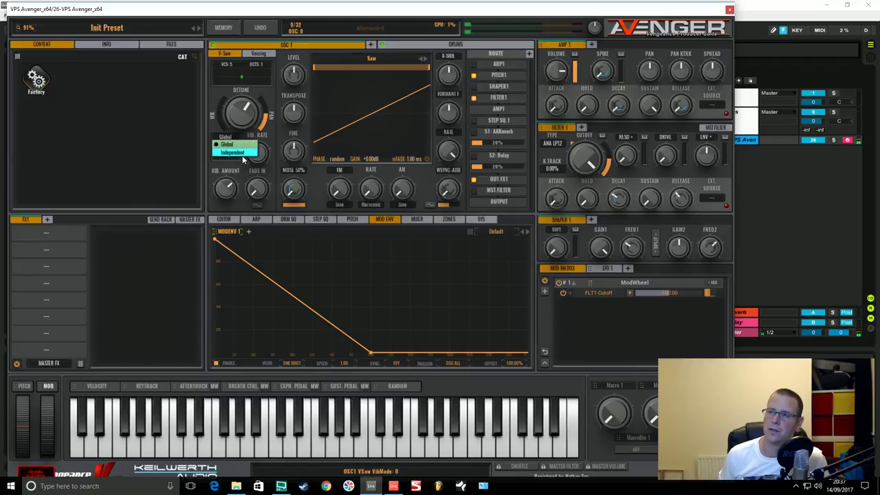
click(241, 155)
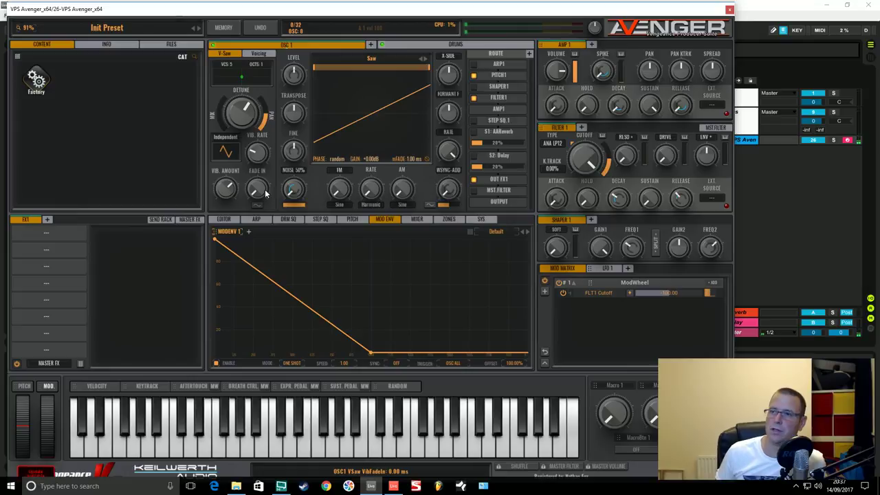
click(233, 138)
click(235, 145)
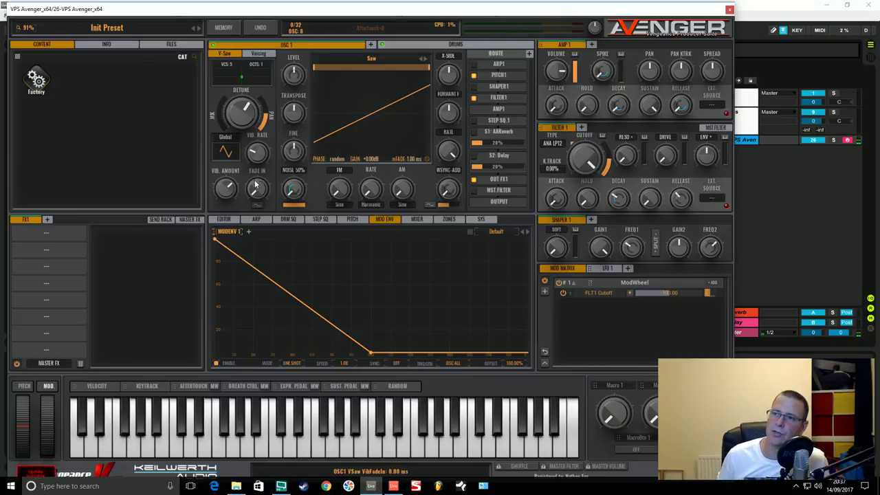
Raise the V-Saw's vibrato rate to about 12.6 Hz and lengthen the vibrato fade-in.
drag(258, 158, 260, 136)
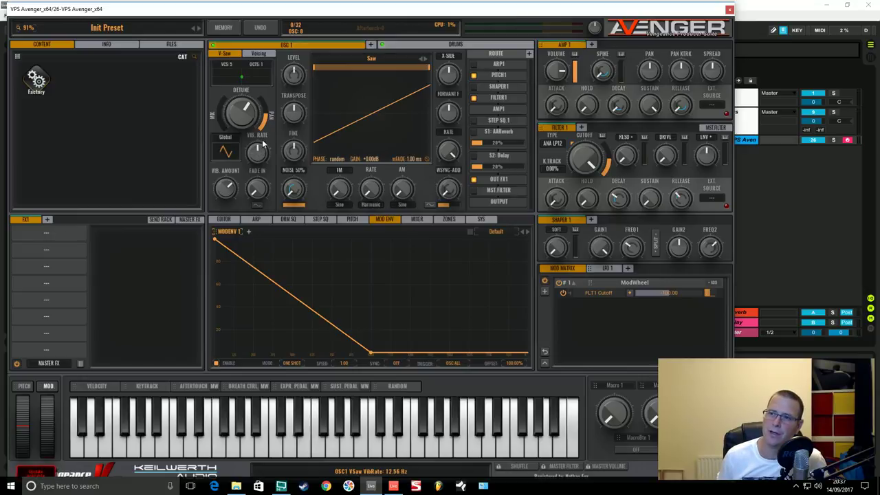
click(260, 204)
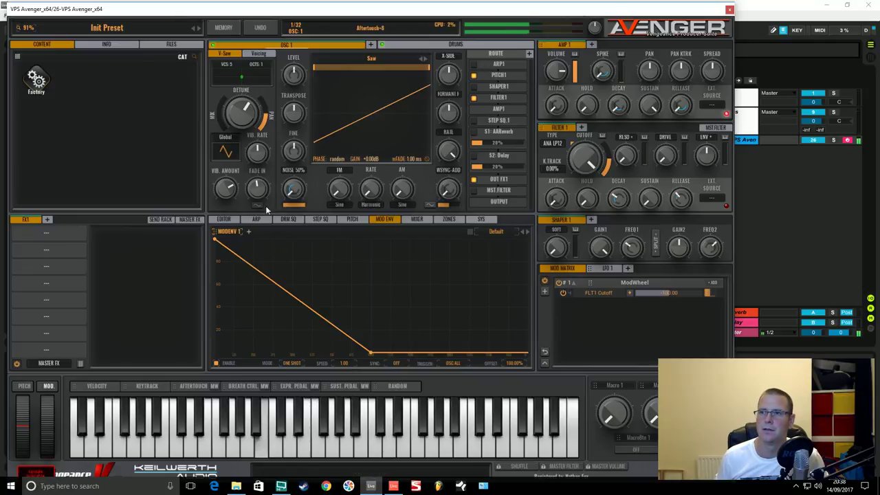
Audition oscillator 1's chorder presets Int maj big 2 and Unison 2x, ending on the Rich Detuner preset.
click(256, 53)
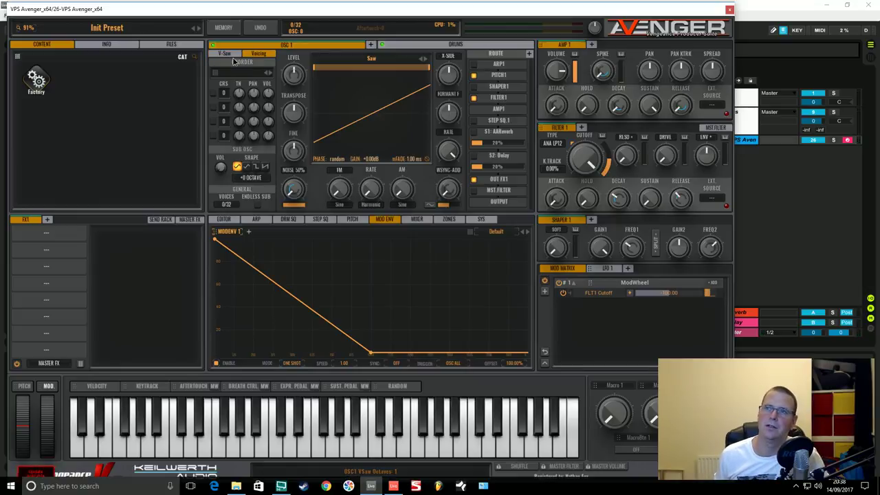
click(218, 73)
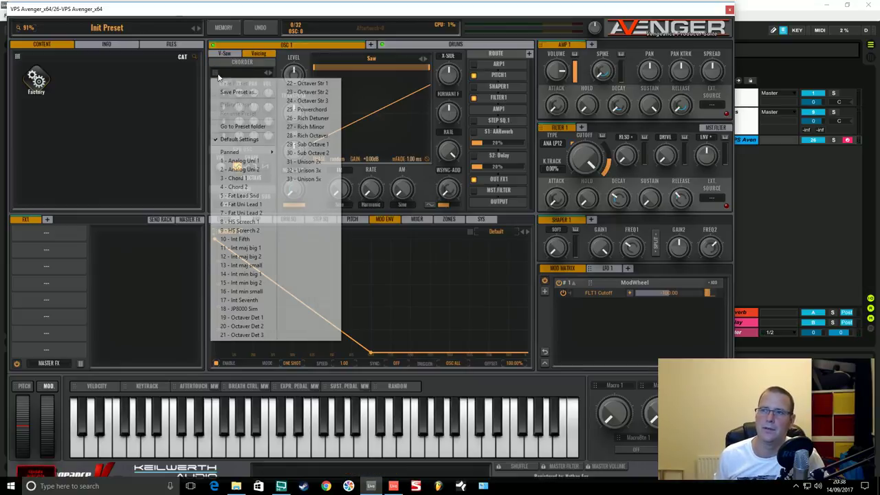
click(245, 258)
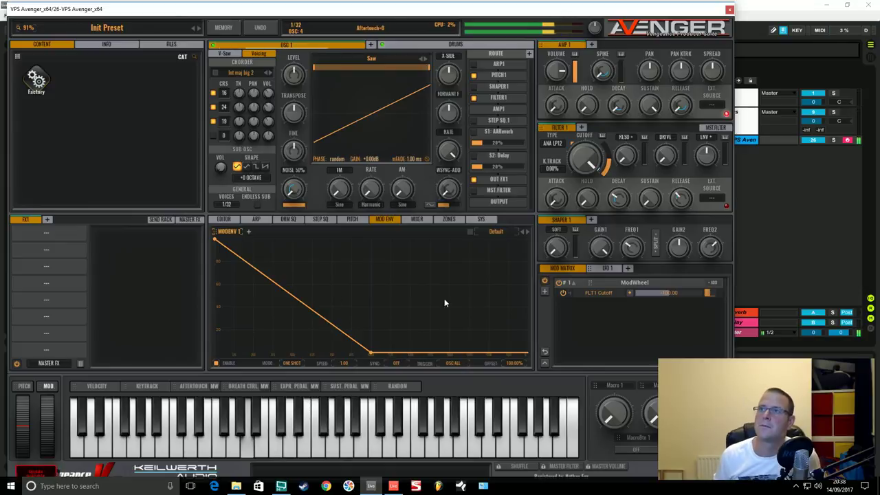
click(252, 81)
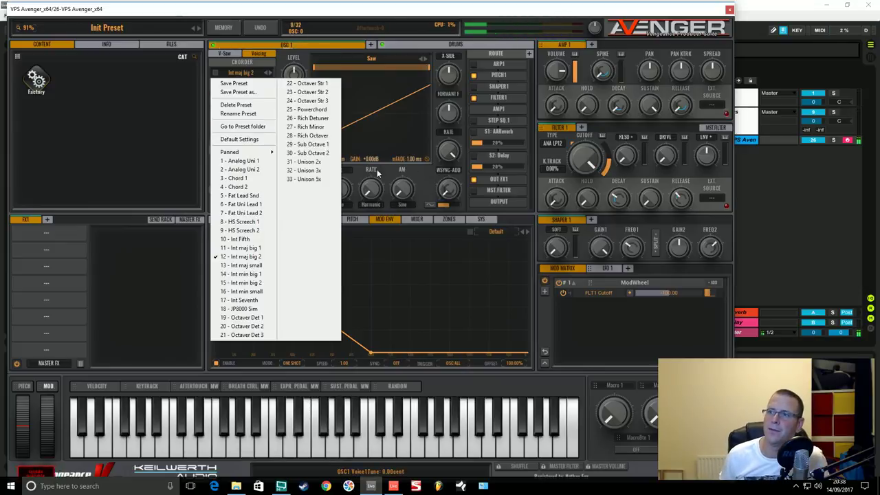
click(316, 161)
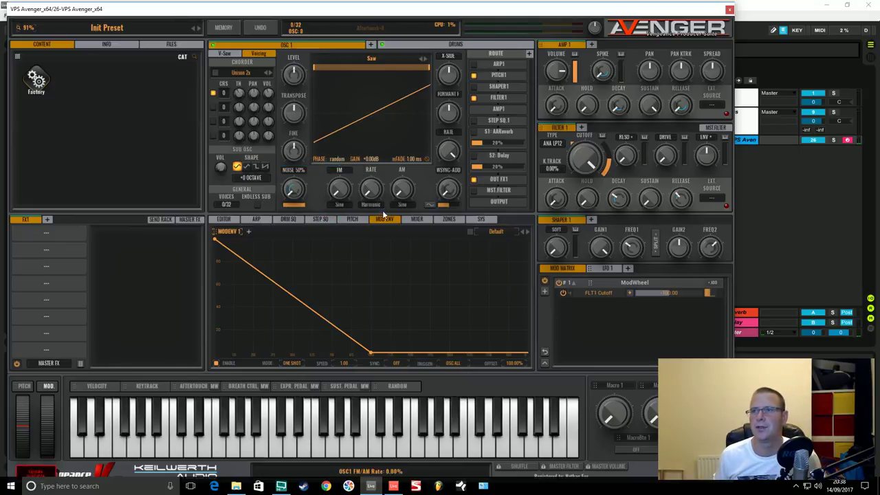
click(252, 72)
click(313, 118)
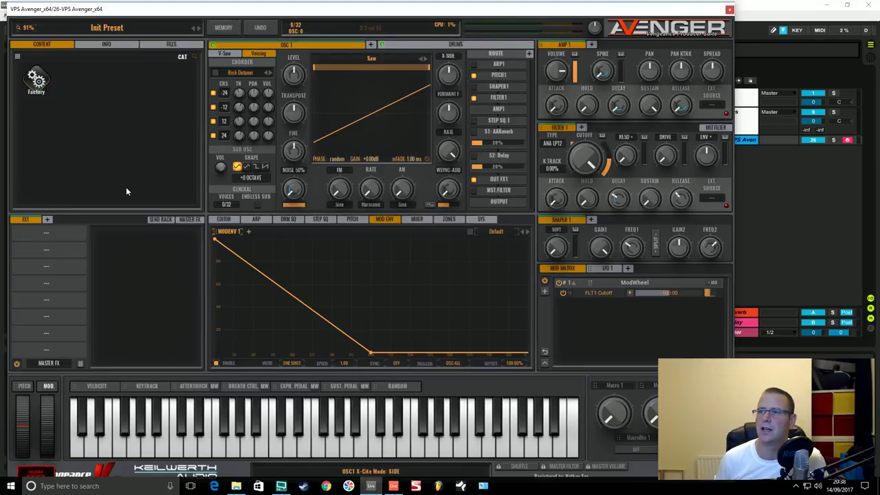
Switch oscillator 1's waveform from Saw to Freeform, and on to the Log Drum wavetable from Wavetables Mixed Instr.
click(367, 108)
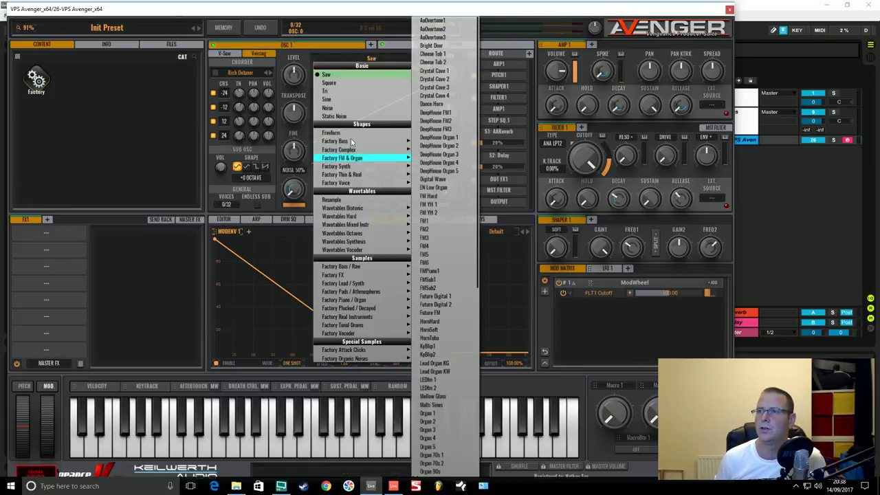
click(351, 135)
click(342, 63)
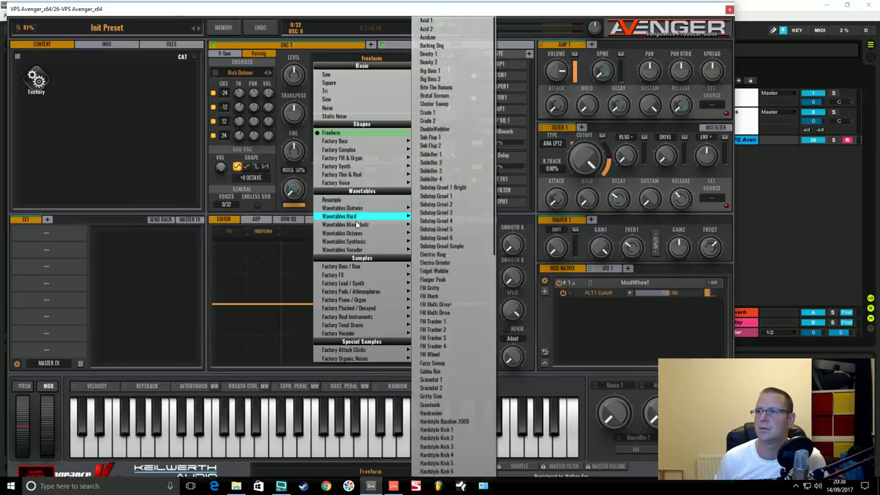
mouse_move(380, 220)
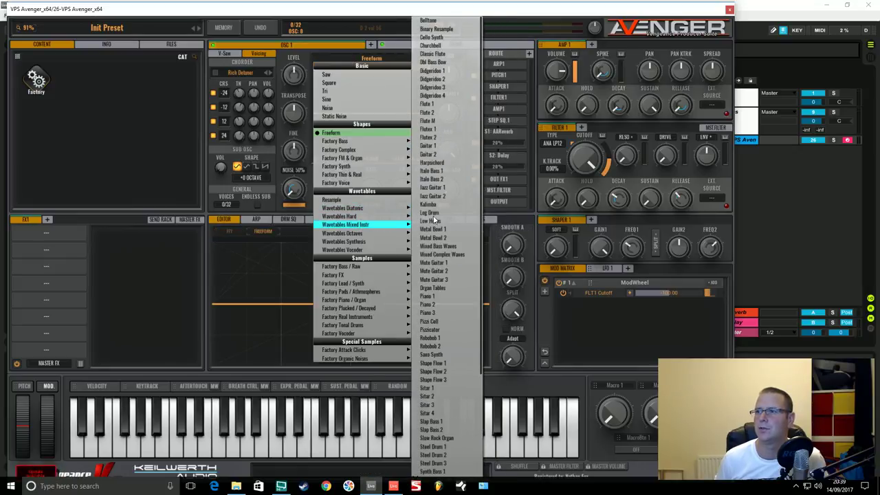
click(431, 214)
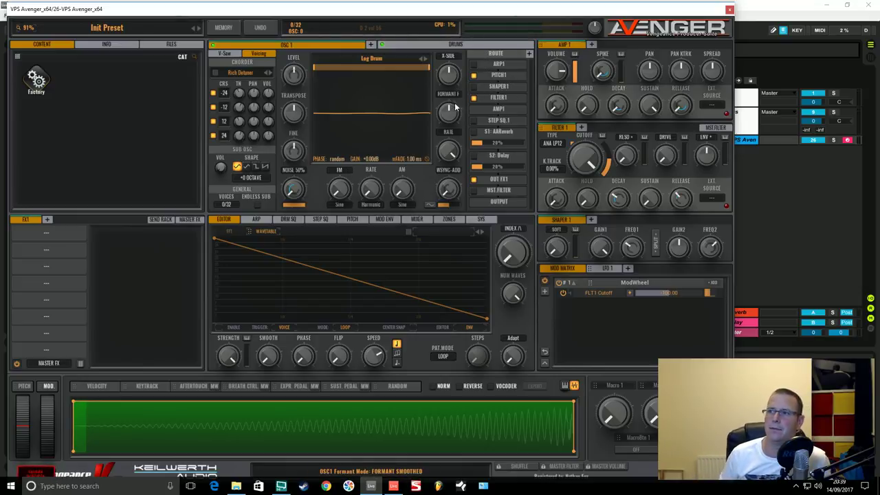
Increase oscillator 1's X-Cite amount in Side mode and try out its formant control.
drag(453, 98, 452, 111)
mouse_move(451, 79)
mouse_down()
mouse_move(451, 89)
mouse_move(450, 69)
mouse_up()
drag(450, 107, 447, 115)
Load the Juno PWM PingPong wavetable from Wavetables Synthesis into oscillator 1 and raise the formant slightly.
click(376, 59)
mouse_move(355, 217)
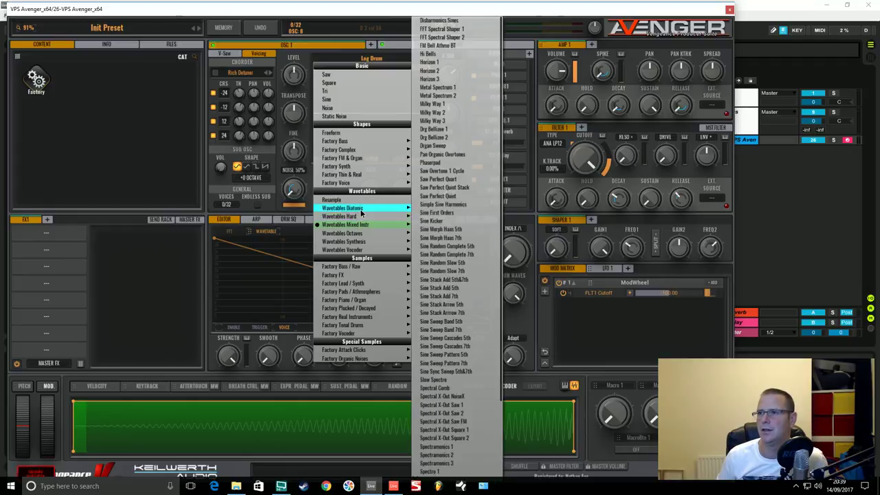
mouse_move(360, 242)
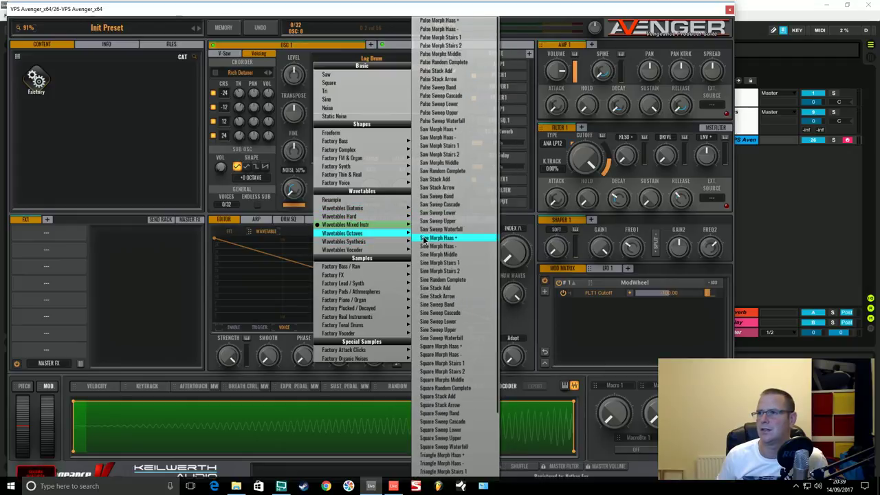
mouse_move(403, 243)
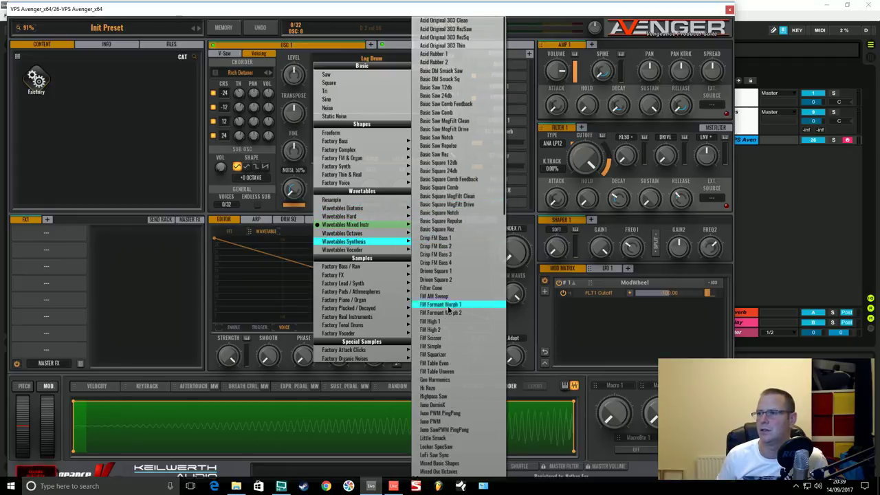
click(445, 413)
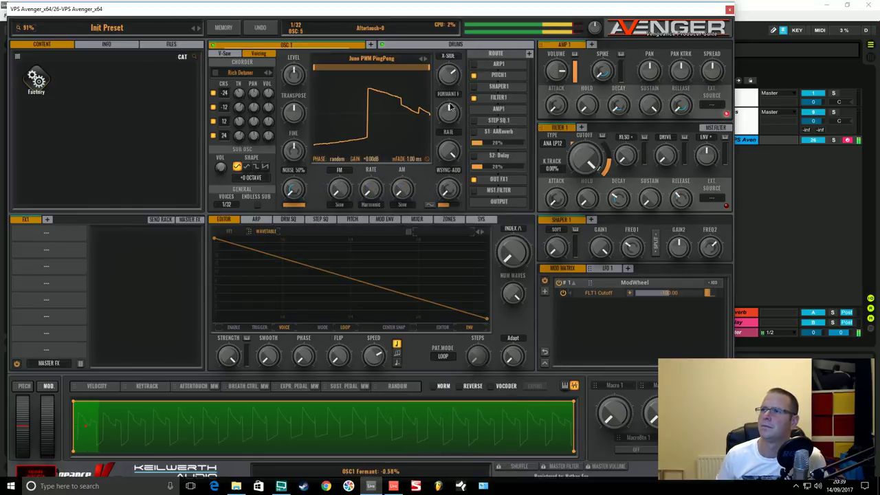
mouse_move(450, 105)
mouse_down()
mouse_move(450, 89)
mouse_move(451, 109)
mouse_up()
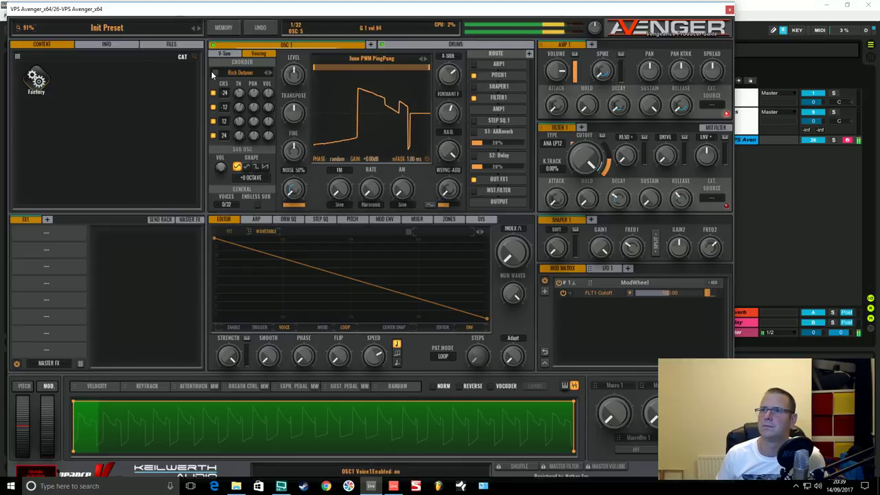
Switch off all four chorder voices of oscillator 1.
click(213, 92)
click(213, 107)
click(213, 121)
click(215, 136)
Load the Dubstep Growl 4 wavetable from Wavetables Hard, then raise its wavetable index and set the formant to about 30%.
click(371, 59)
mouse_move(363, 237)
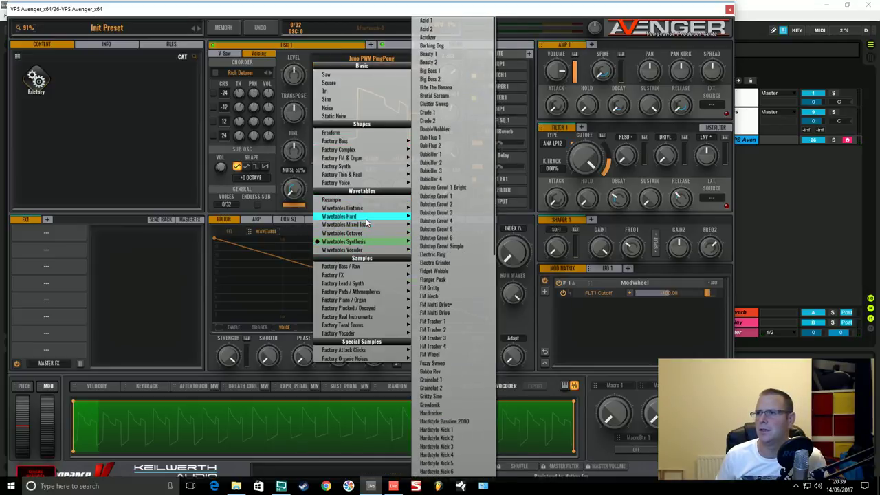
click(433, 221)
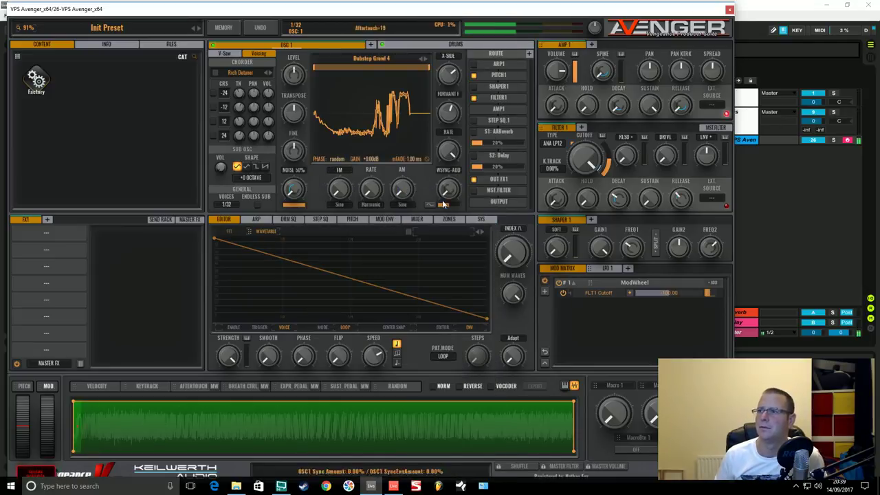
mouse_move(525, 259)
mouse_down()
mouse_move(522, 241)
mouse_move(512, 248)
mouse_up()
drag(452, 117, 471, 121)
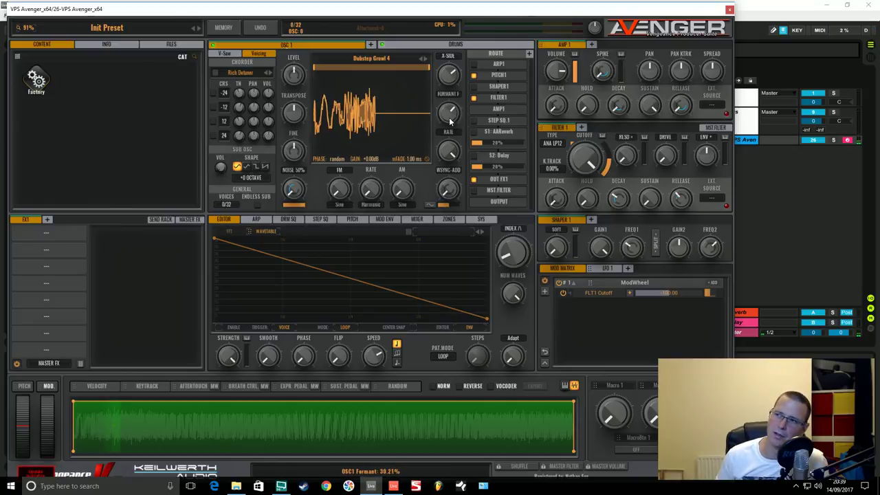
Sweep the wavetable index and take X-Cite down to -100%, resetting X-Cite and the formant to their defaults.
drag(451, 77, 468, 89)
drag(510, 248, 517, 204)
drag(451, 79, 453, 180)
click(450, 95)
click(453, 112)
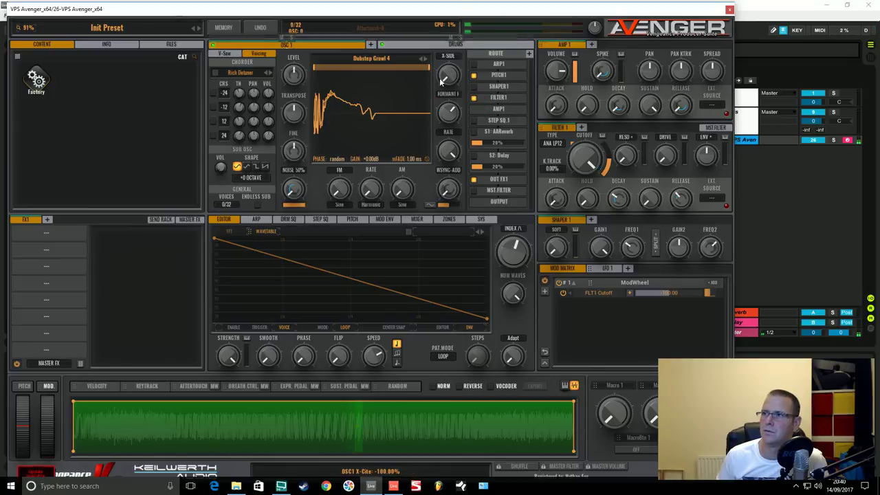
double_click(455, 116)
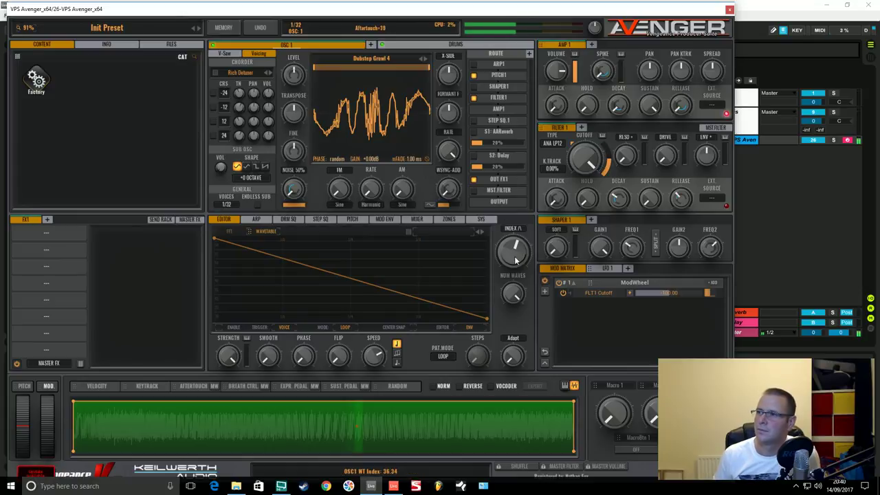
mouse_move(517, 272)
mouse_down()
mouse_move(520, 344)
mouse_move(516, 271)
mouse_up()
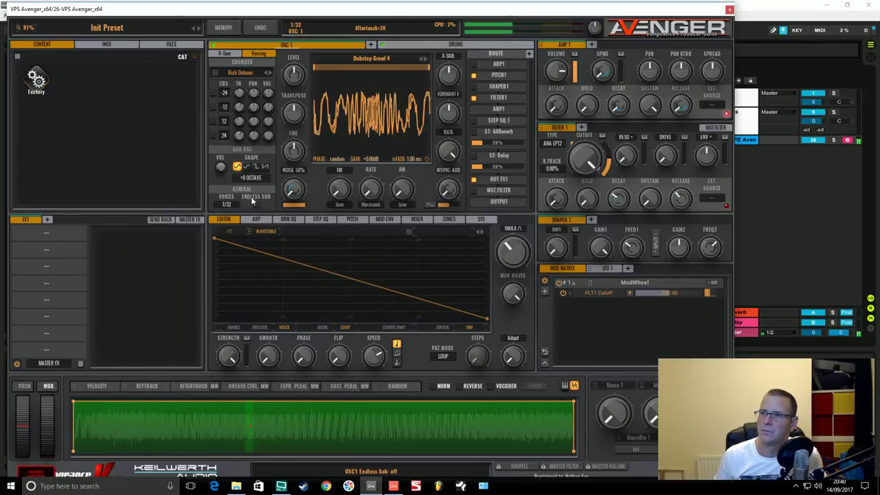